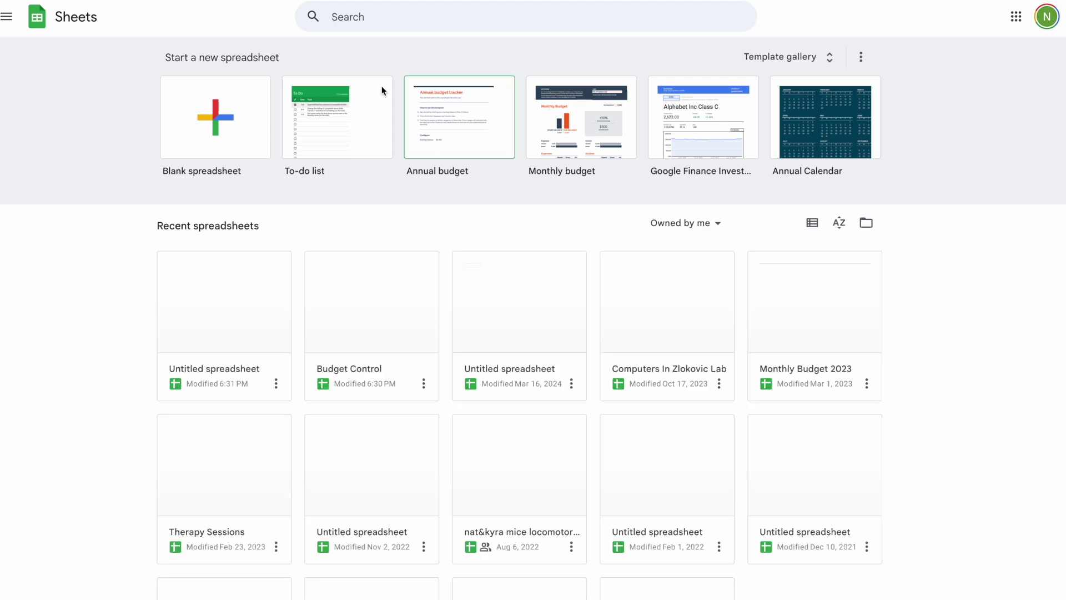
Create a blank spreadsheet, name it "Budgeting", and dismiss the pre-built tables suggestions
left_click(220, 119)
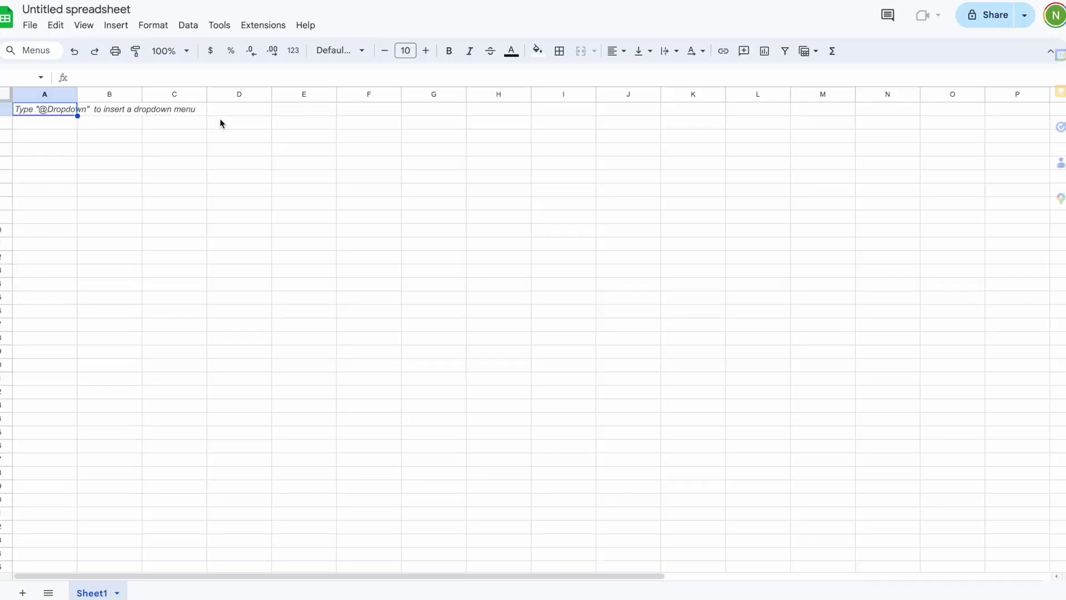
left_click(75, 10)
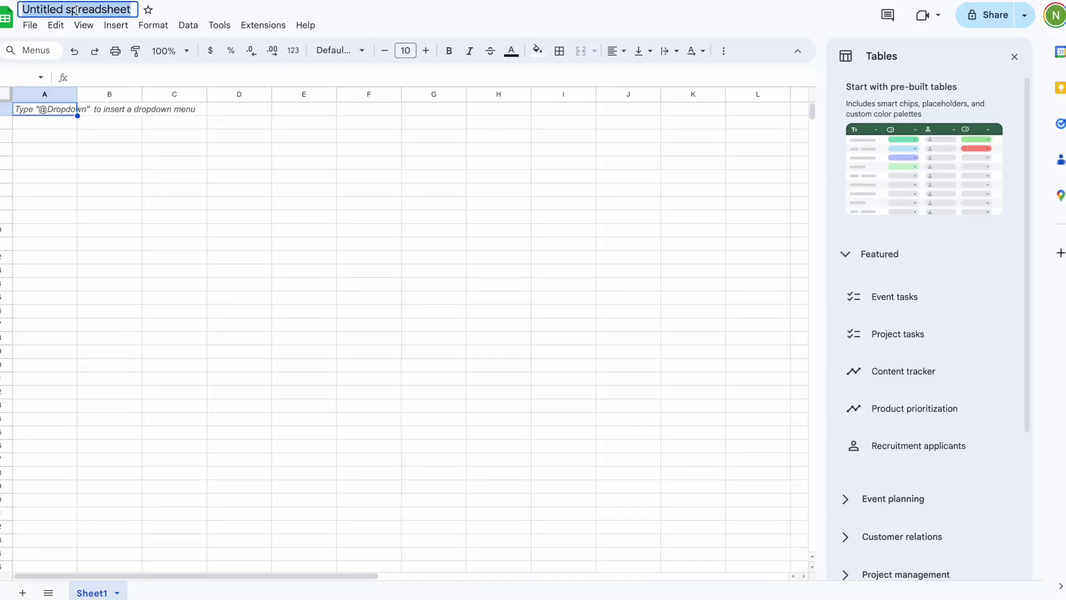
type("Budget")
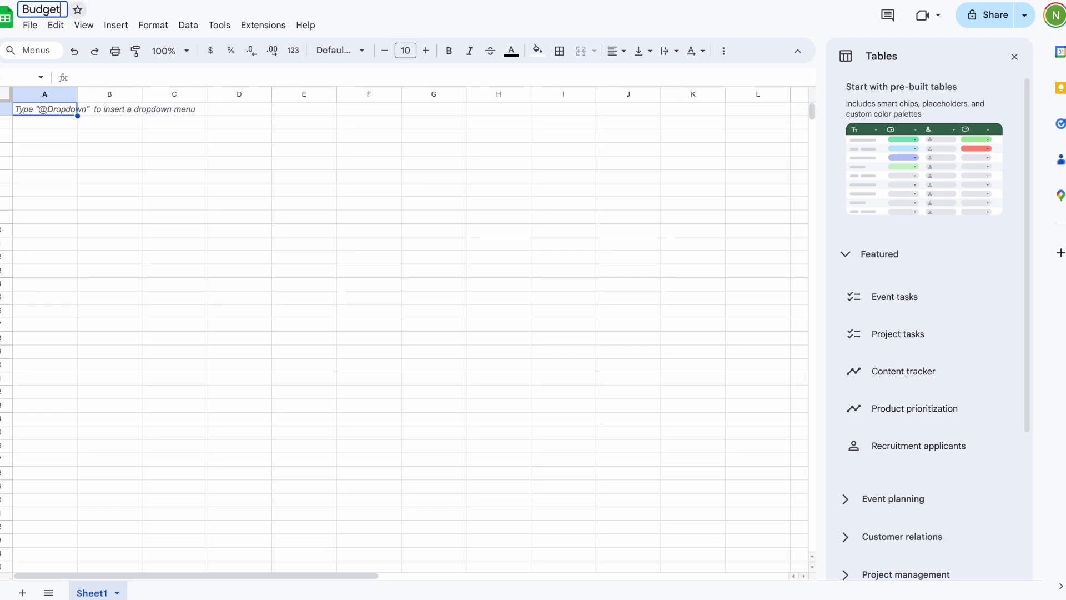
type("ing")
key("Return")
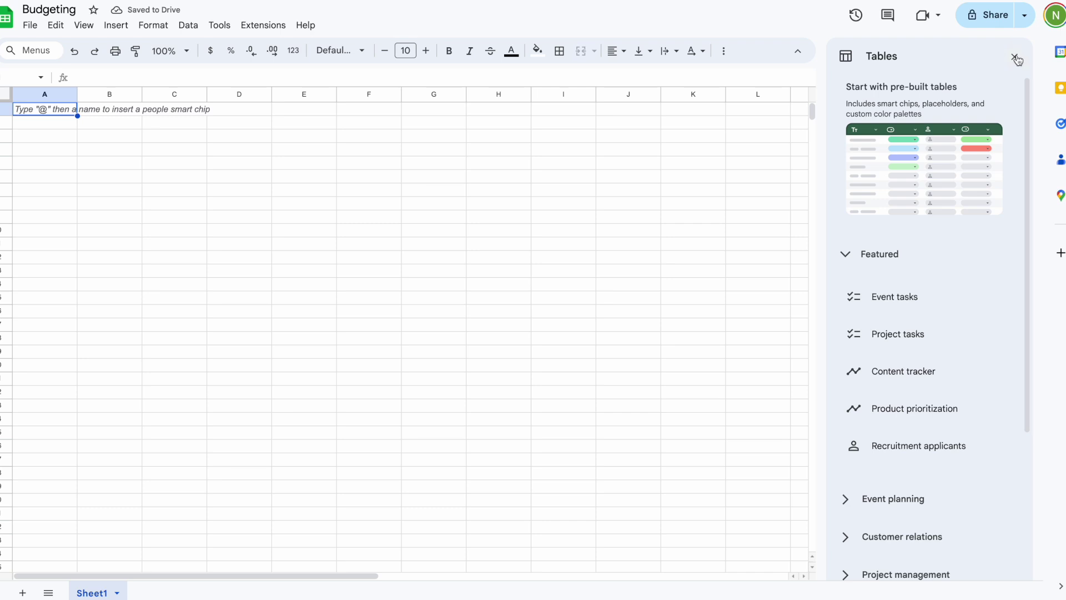
left_click(1015, 57)
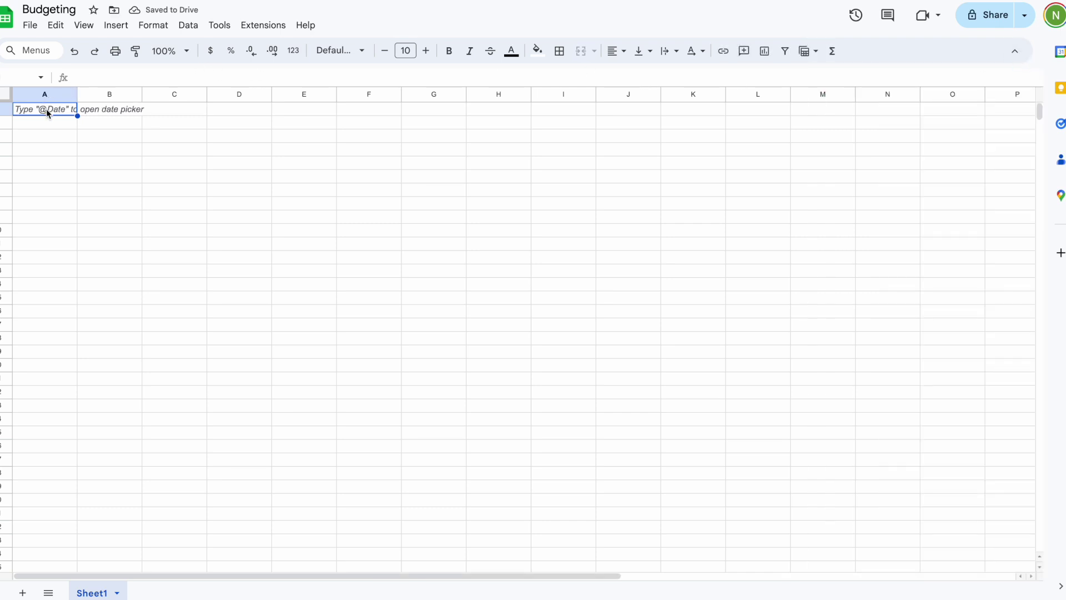
Widen columns A through D to about twice their default width
left_click_drag(77, 93, 274, 93)
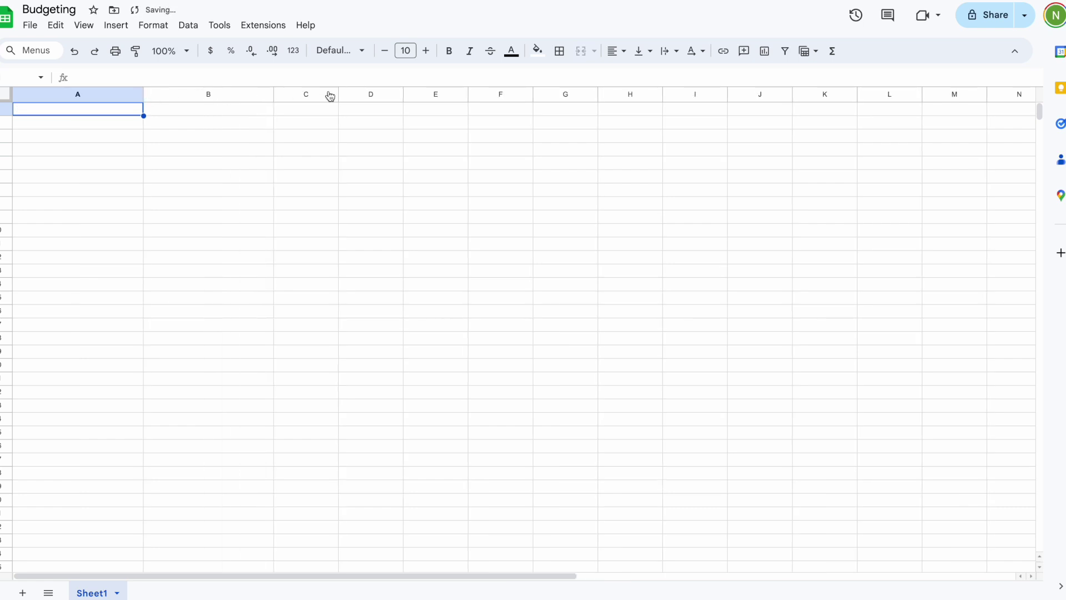
left_click_drag(338, 93, 403, 94)
left_click_drag(469, 95, 533, 98)
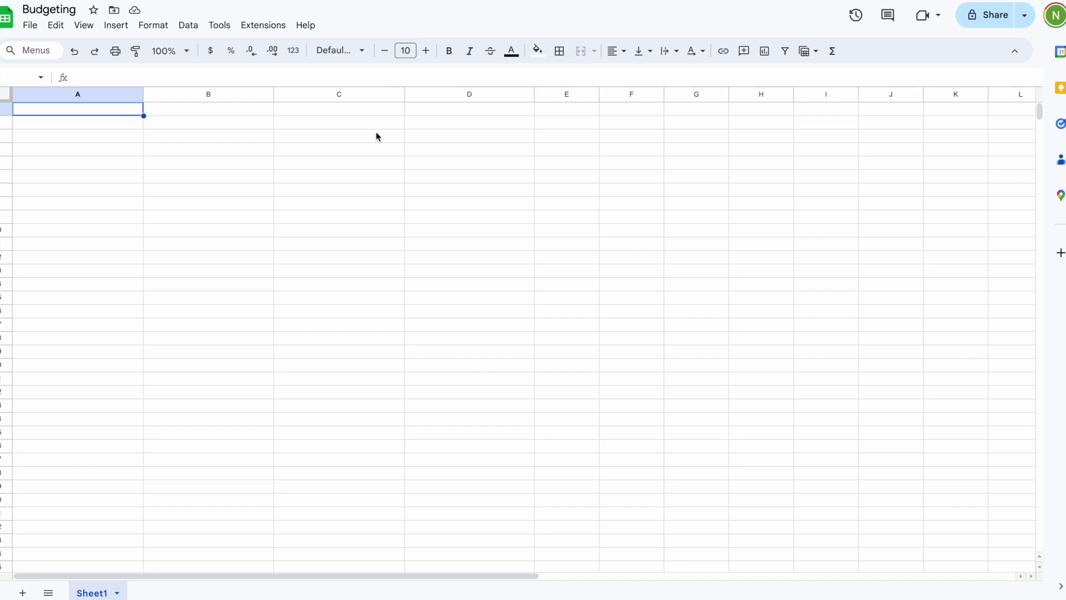
Enter the headers "Type", "F vs. V", "Item" and "Total Expense" in cells A1 through D1
type("Type")
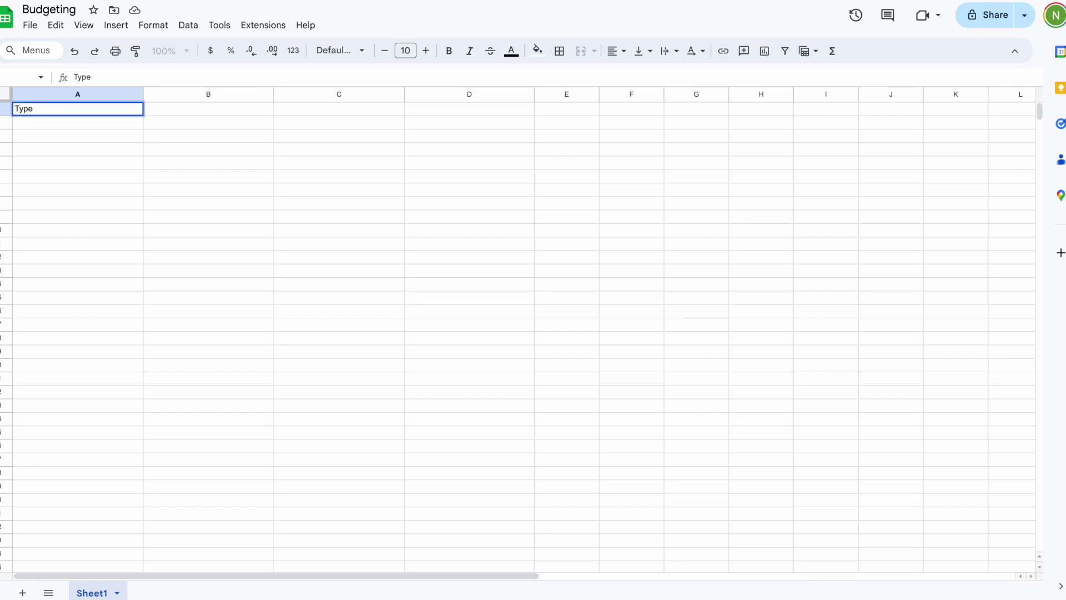
key("Tab")
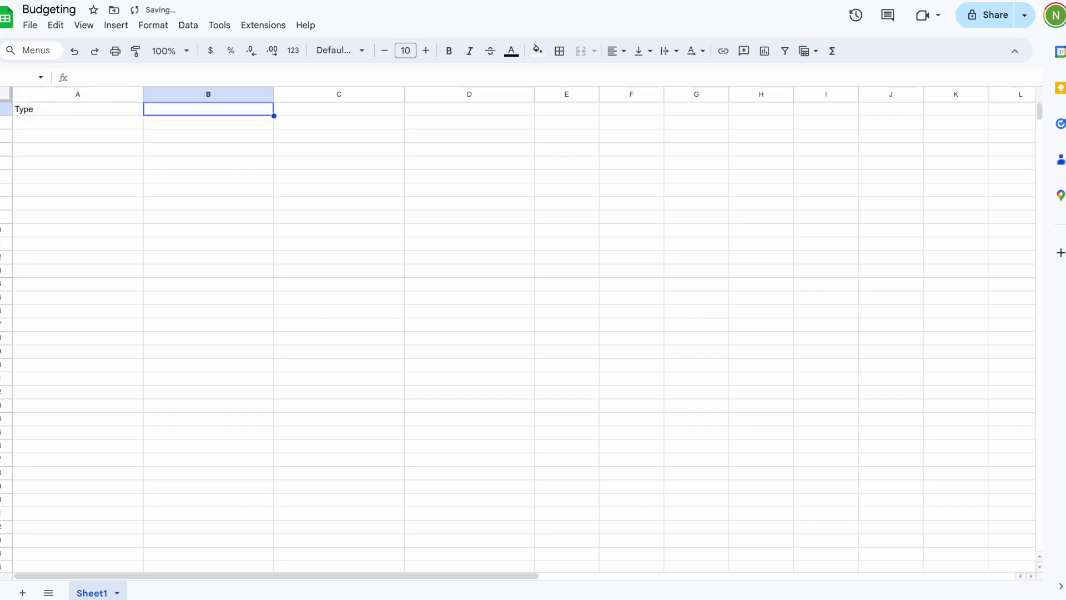
type("F v")
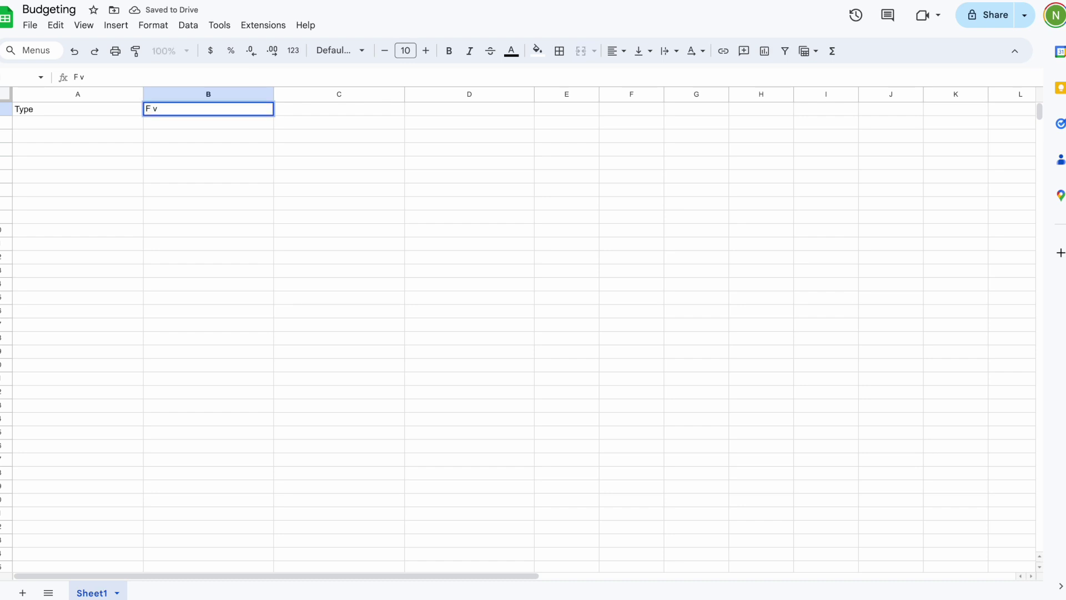
type("s. V")
key("Tab")
type("Item")
key("Tab")
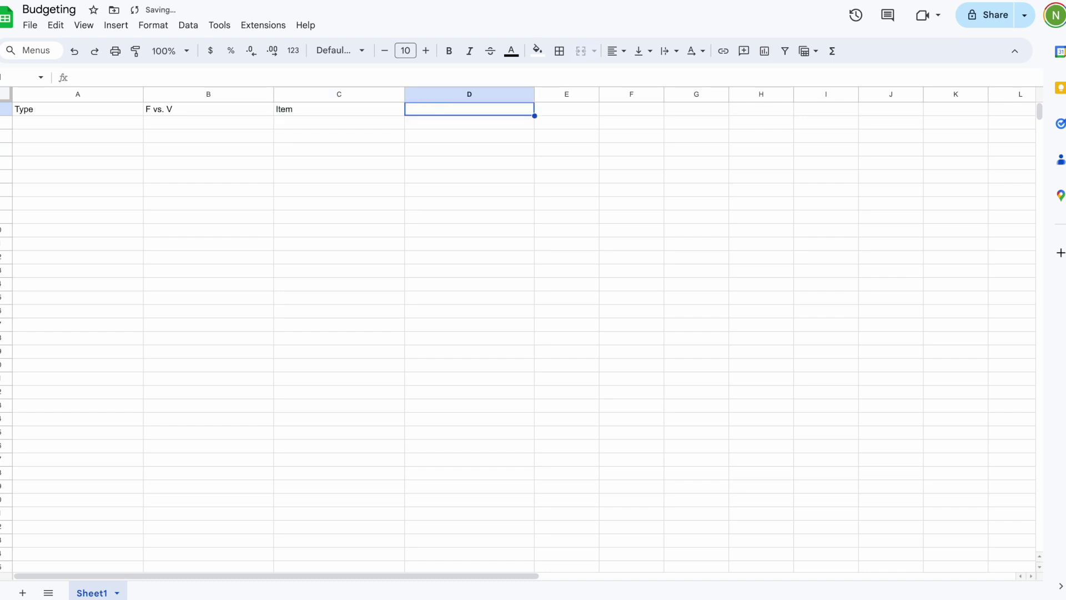
type("Tot")
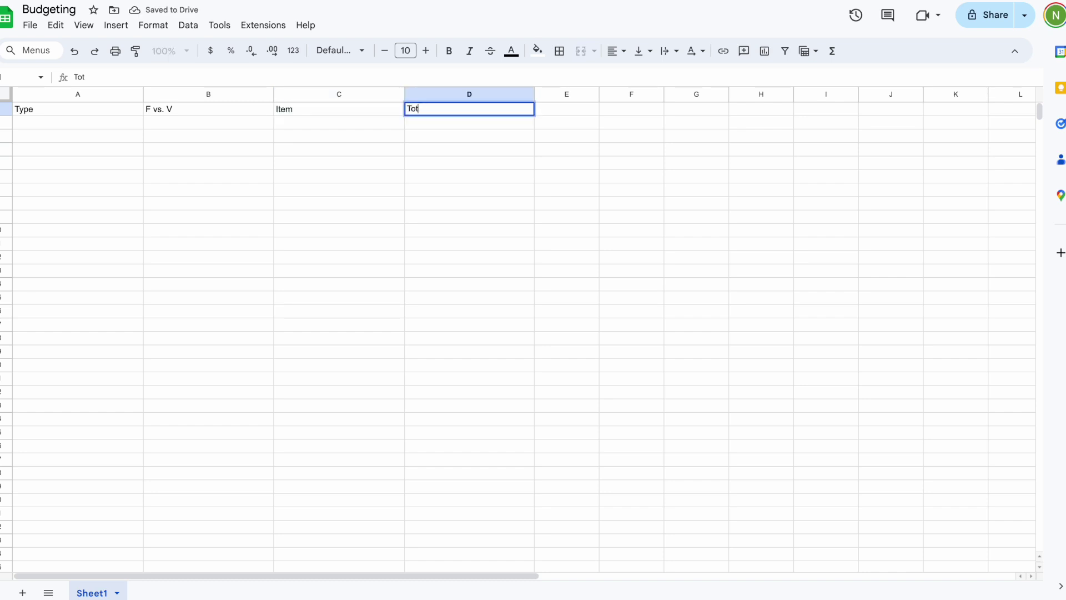
type("al Expense")
key("Return")
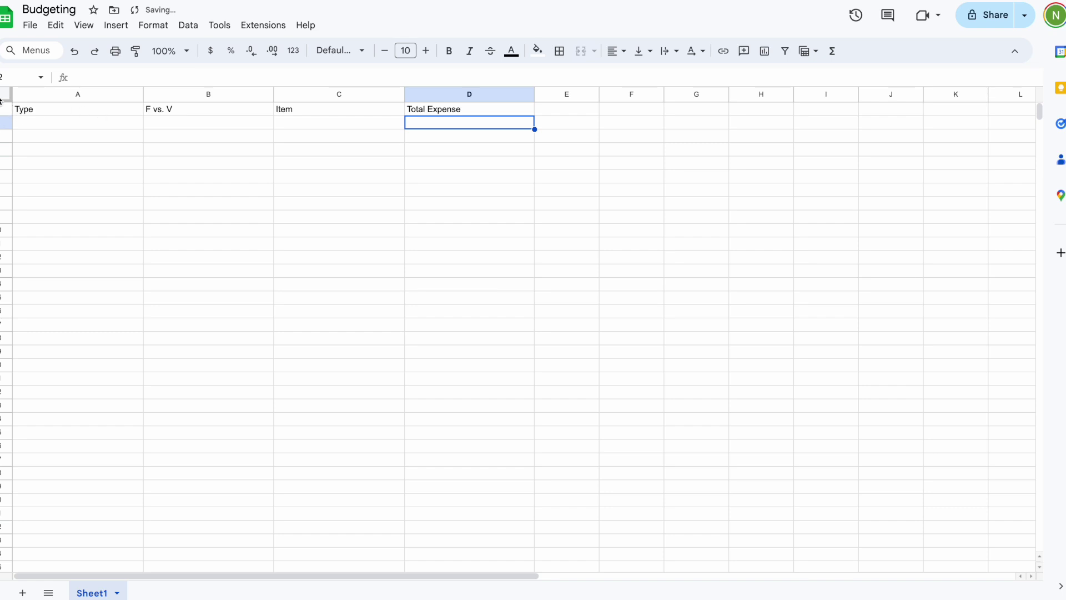
Center-align the contents of all cells in the sheet horizontally
key("ctrl+a")
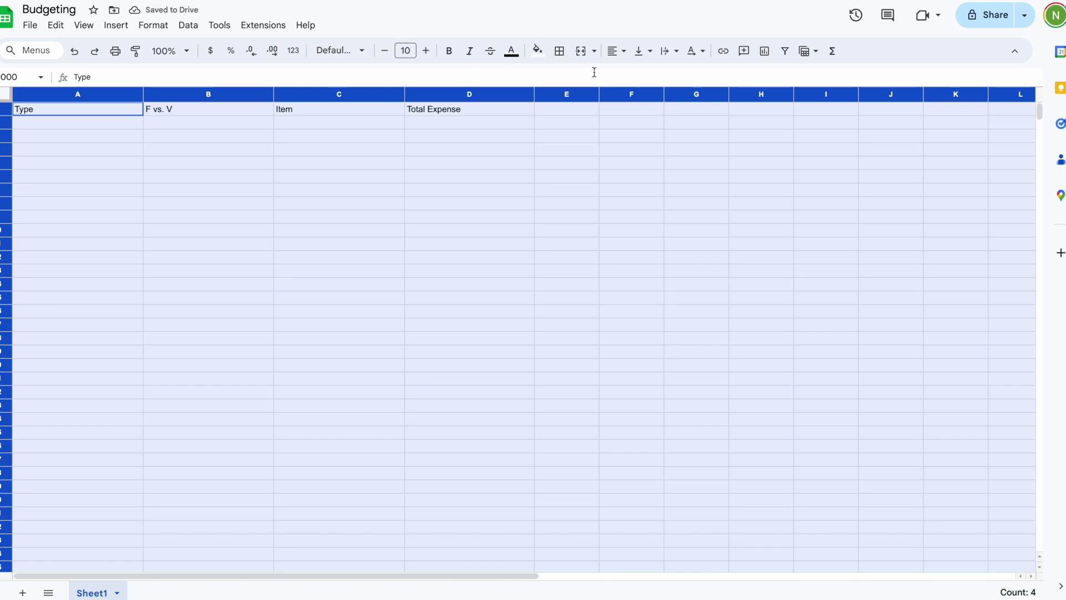
left_click(626, 54)
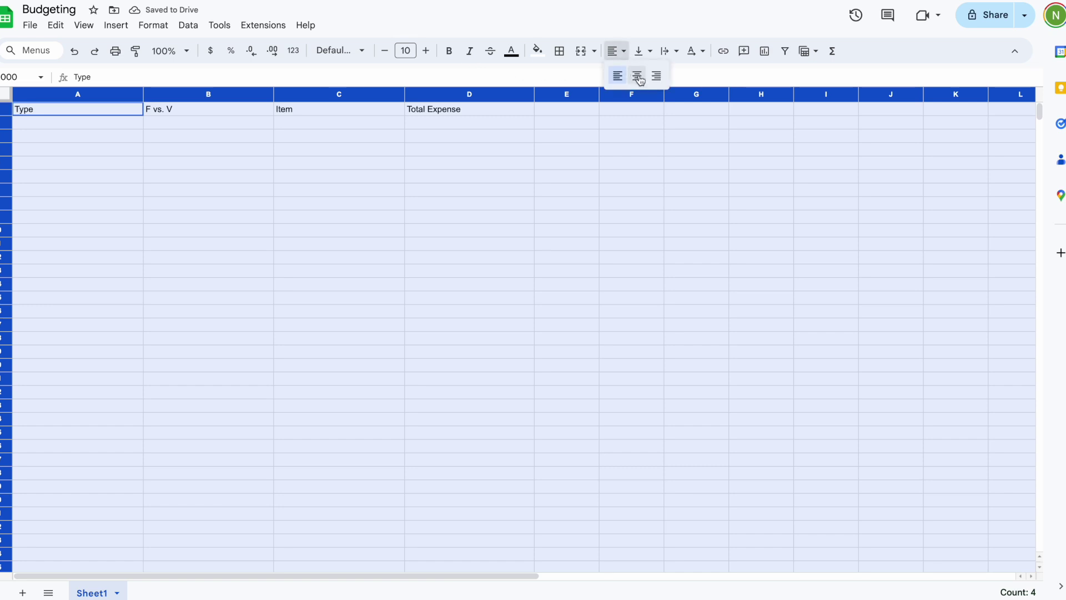
left_click(636, 74)
Fill the header cells A1:D1 with light gray
left_click(49, 110)
left_click_drag(48, 110, 445, 109)
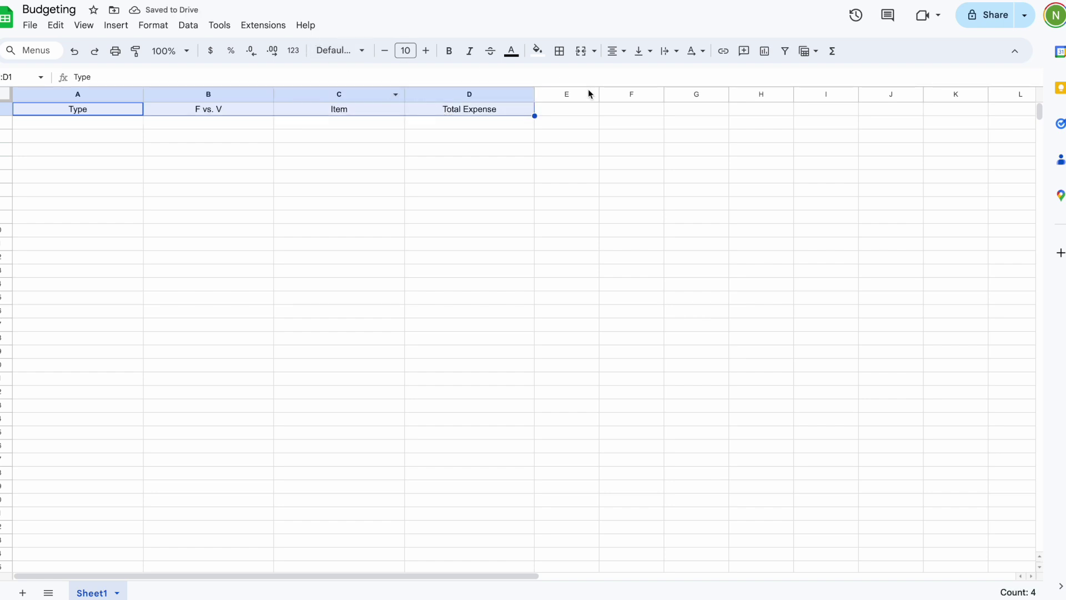
left_click(537, 51)
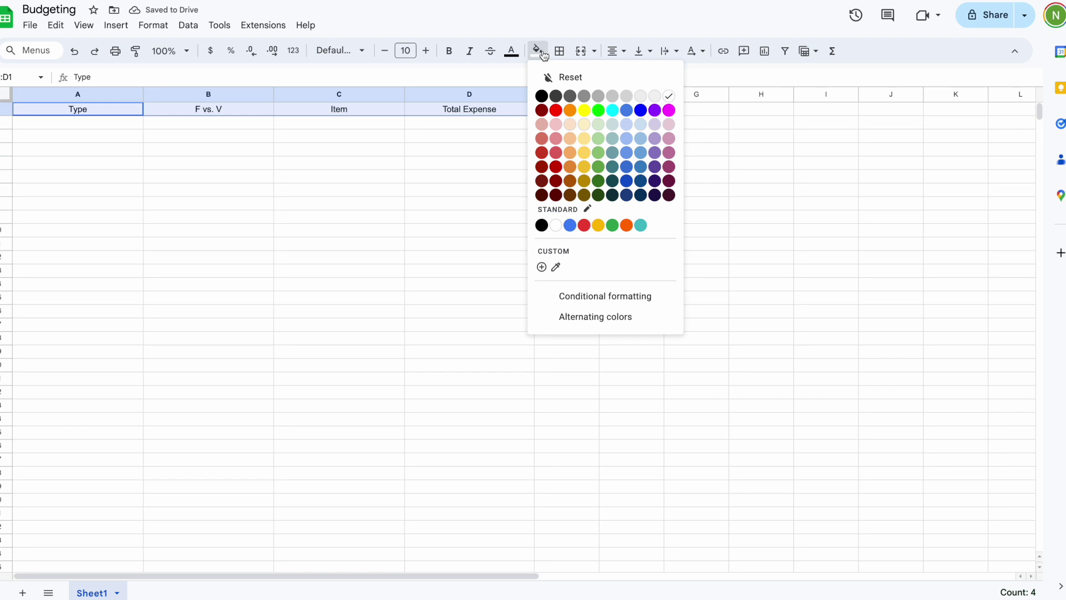
left_click(622, 99)
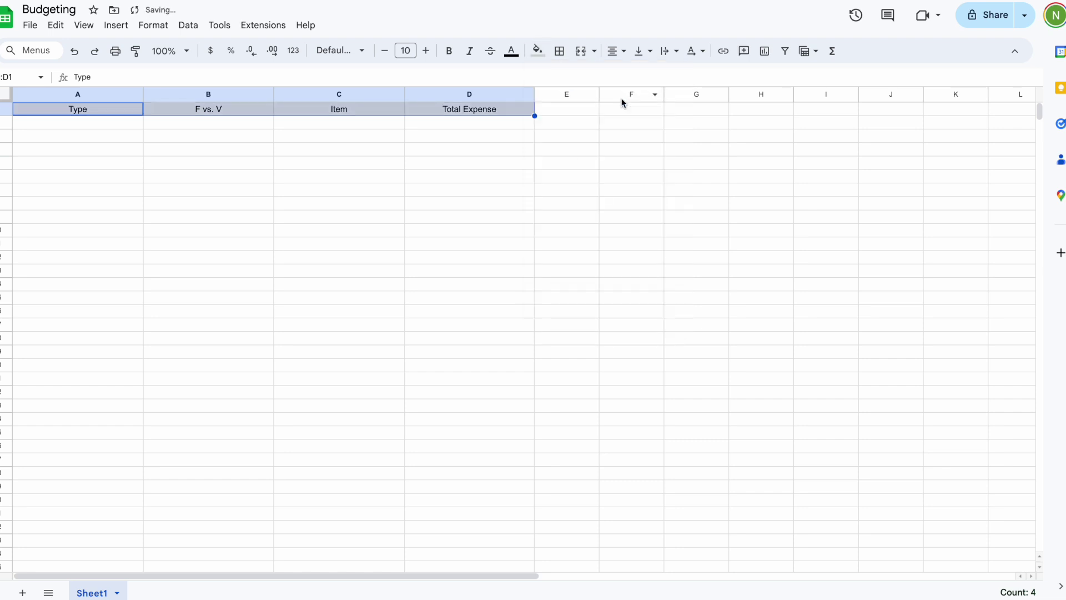
left_click(453, 177)
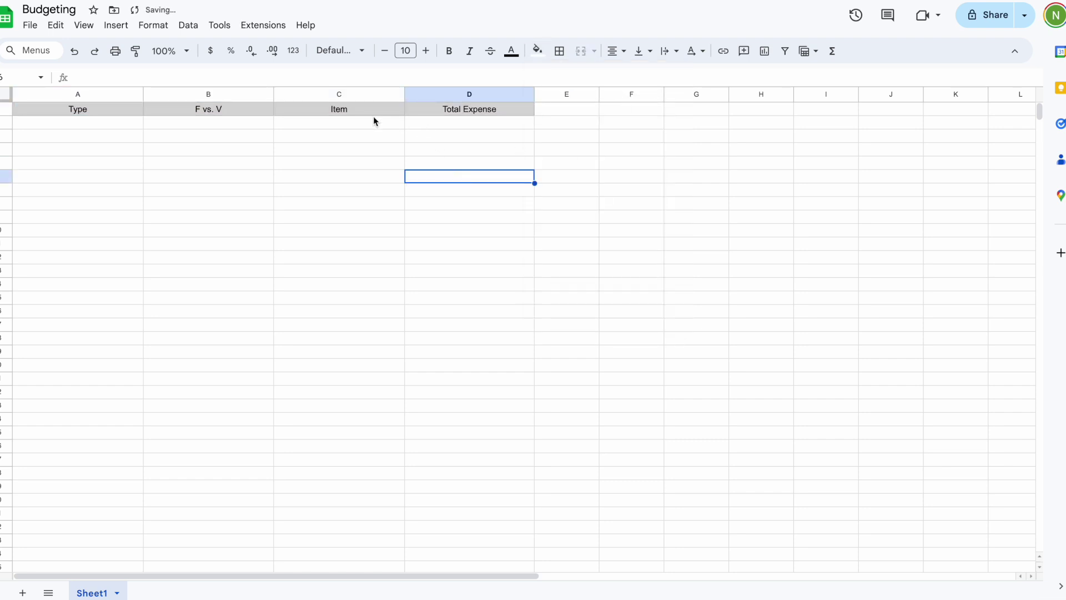
Enter "Business Cards & Flyers" as the first entry in the Item column, cell C2
left_click(65, 122)
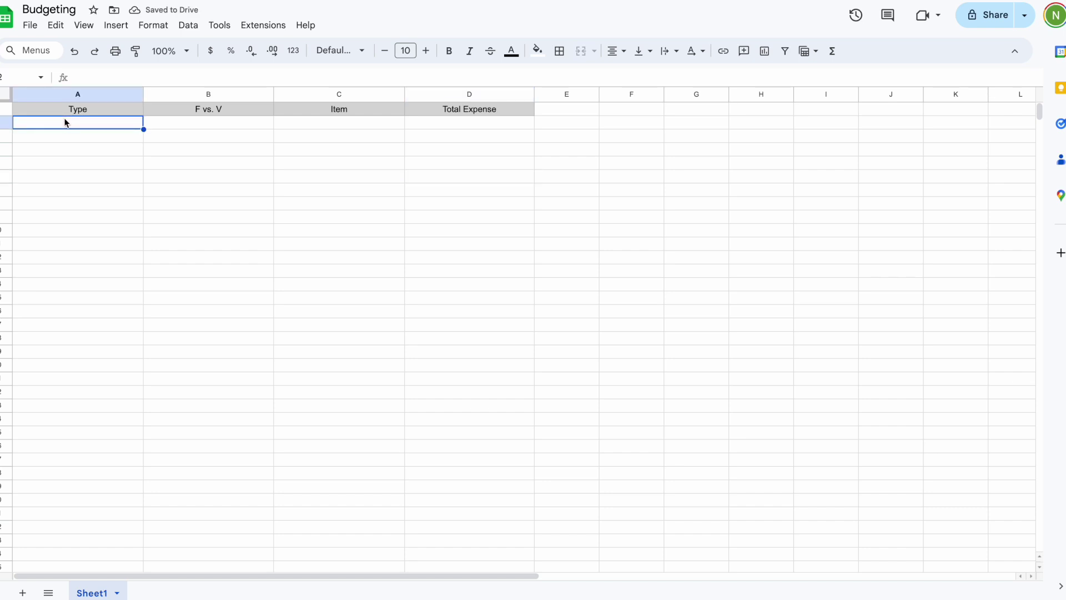
left_click(387, 126)
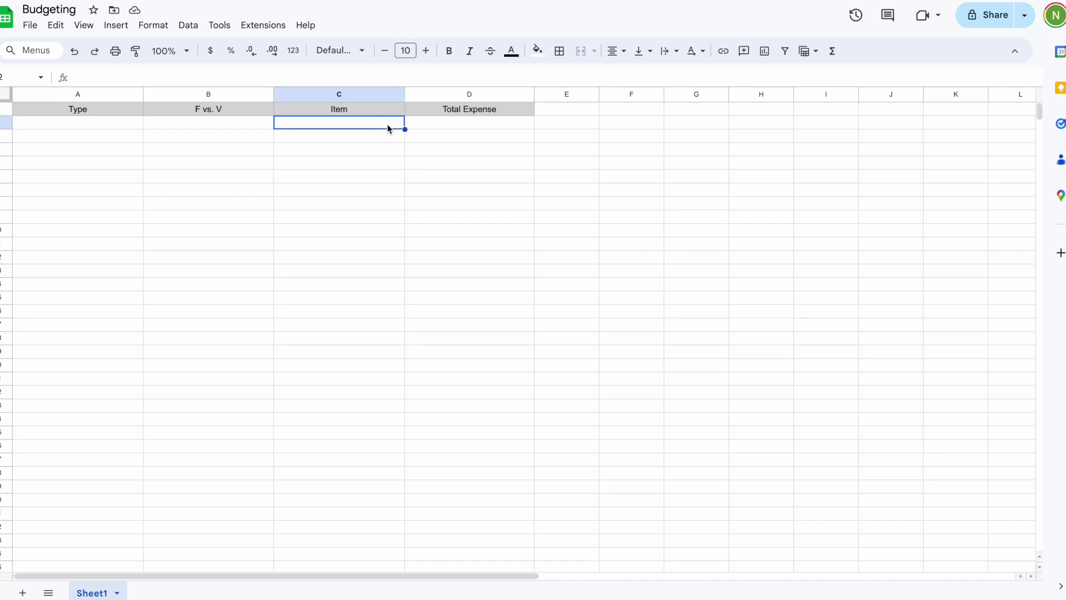
type("Busi")
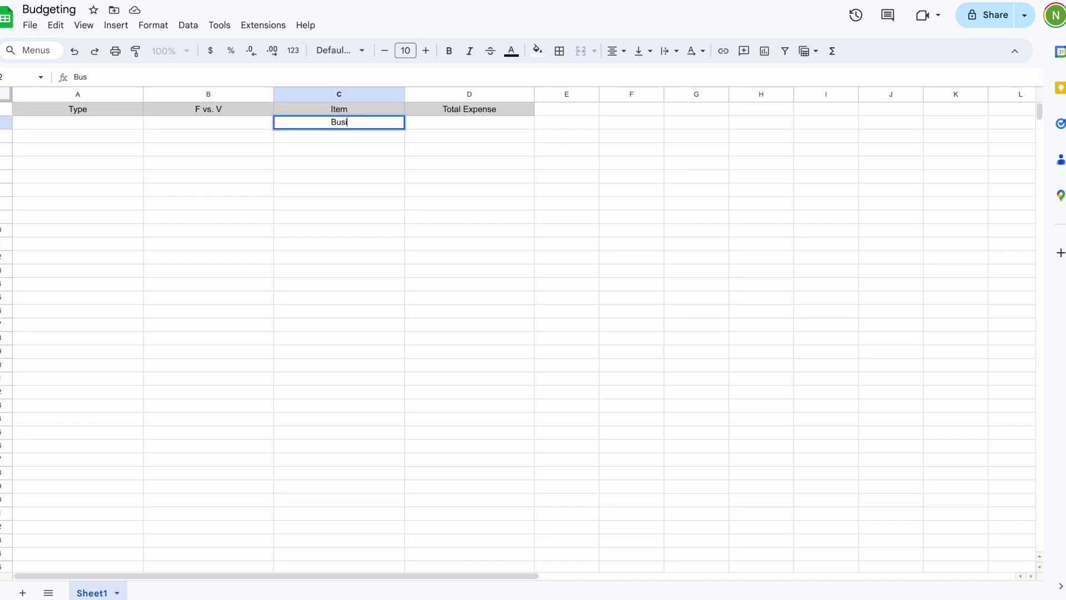
type("ness cr")
key("BackSpace")
key("BackSpace")
type("Cards")
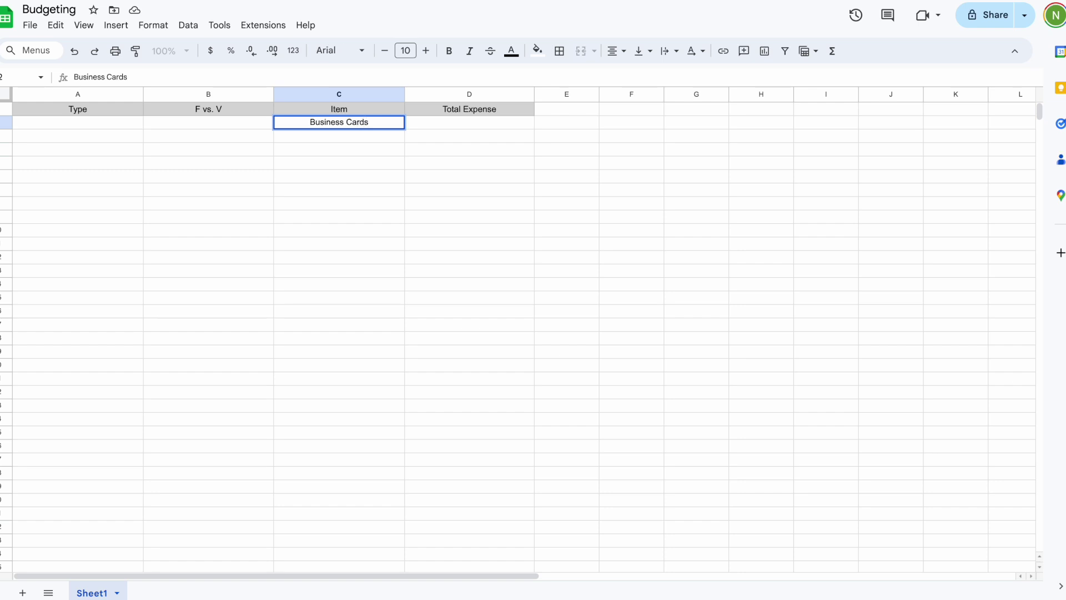
type(" & Flyers")
key("Return")
Enter -$300 as the total expense for Business Cards & Flyers in cell D2
key("Up")
key("Right")
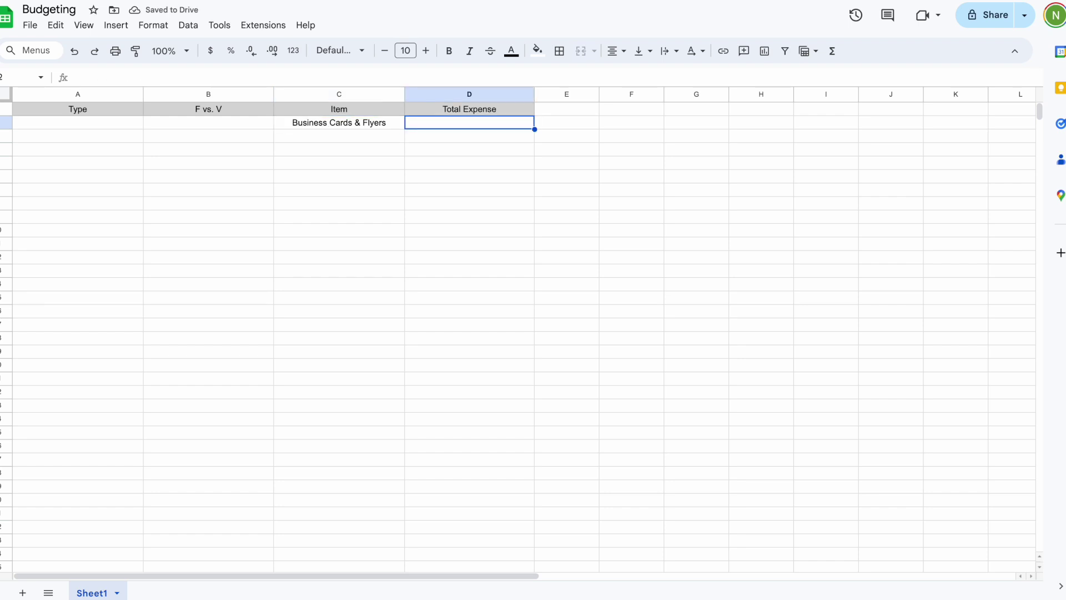
key("Return")
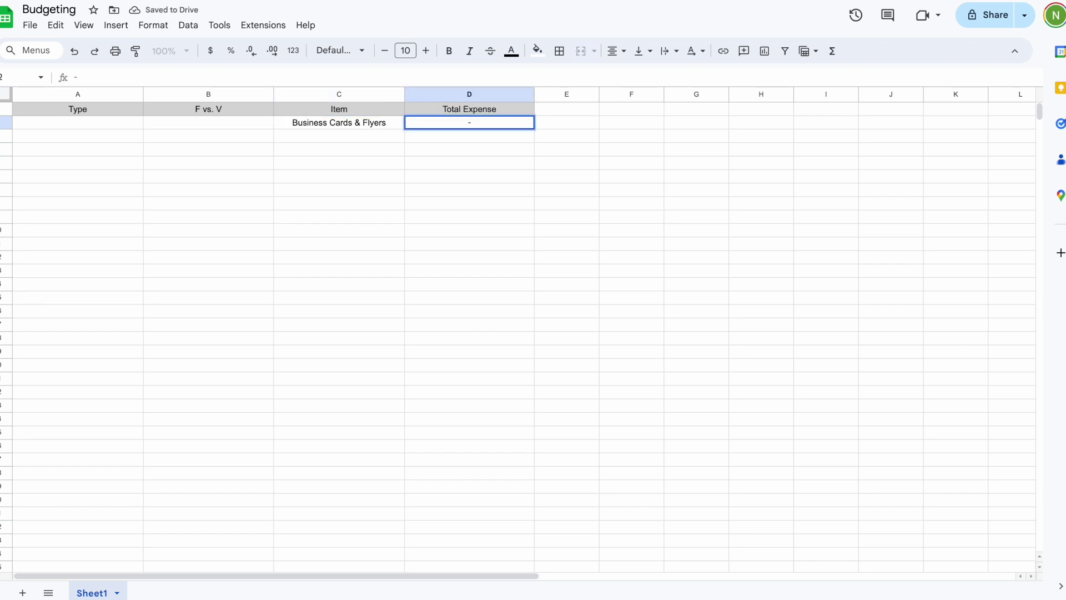
type("-$300")
key("Return")
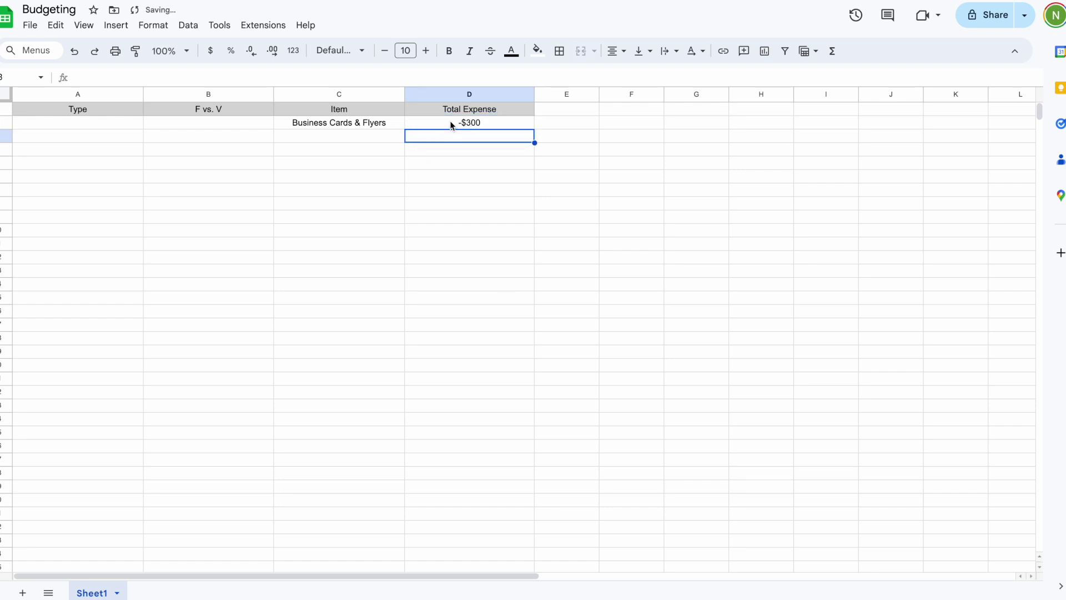
Add a conditional formatting rule to D2:D34 that fills cells with values less than 0 in light red
left_click_drag(449, 121, 455, 552)
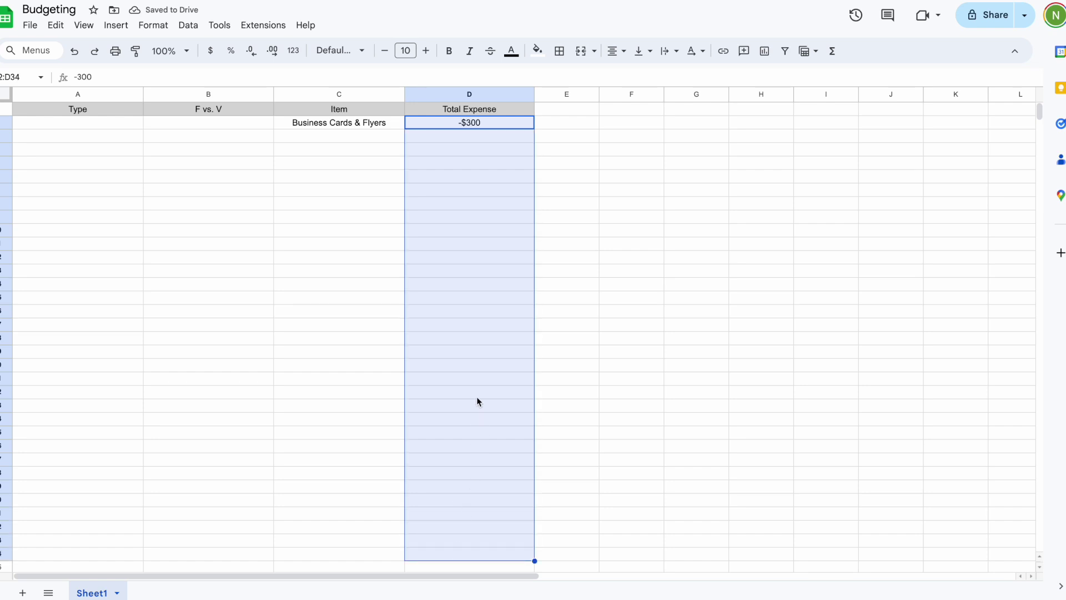
right_click(490, 242)
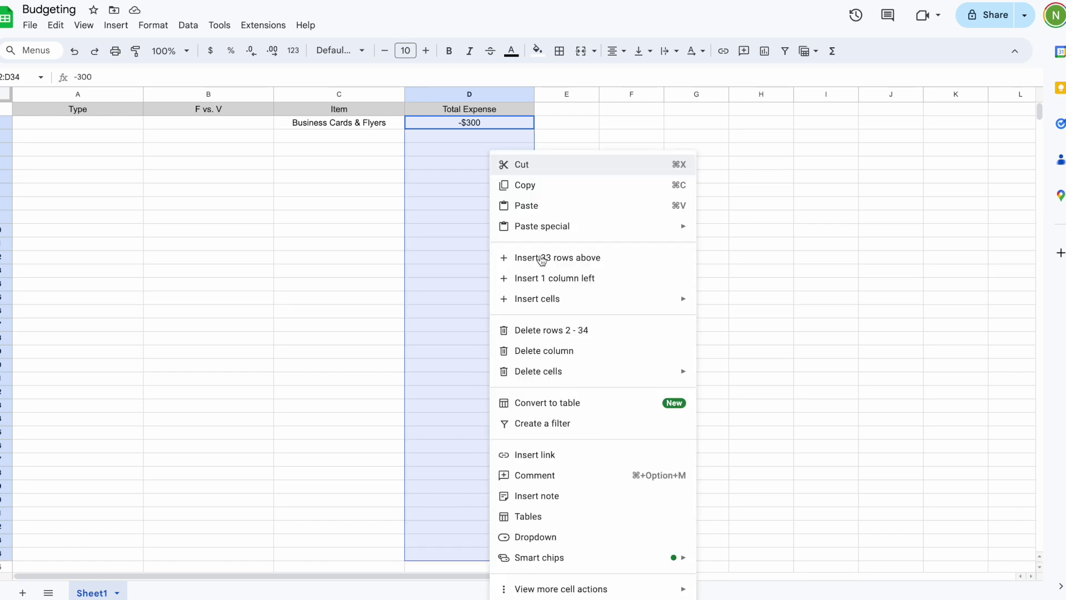
mouse_move(685, 588)
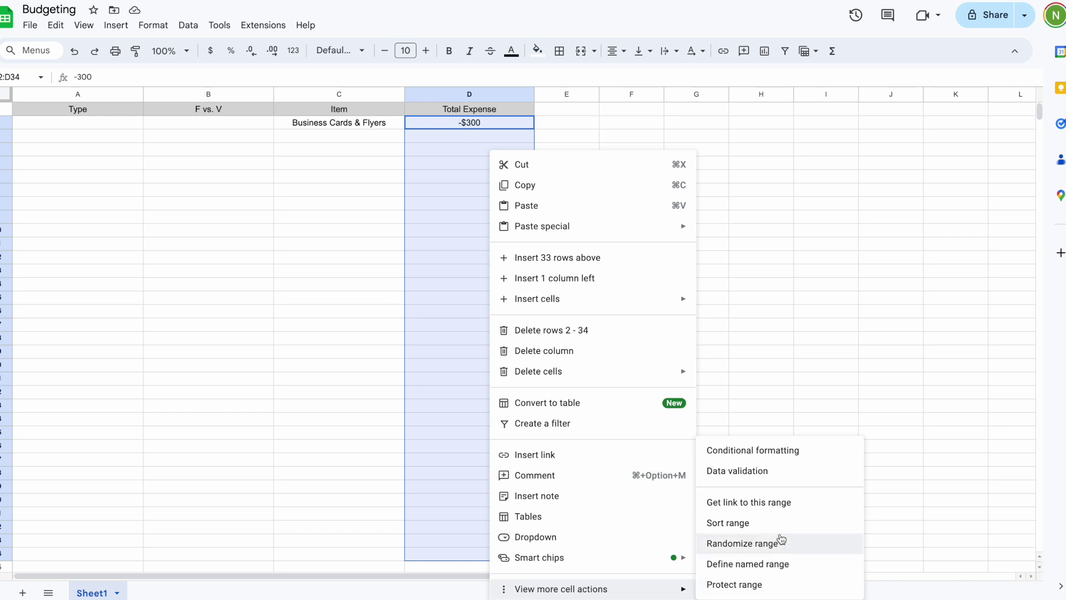
left_click(768, 453)
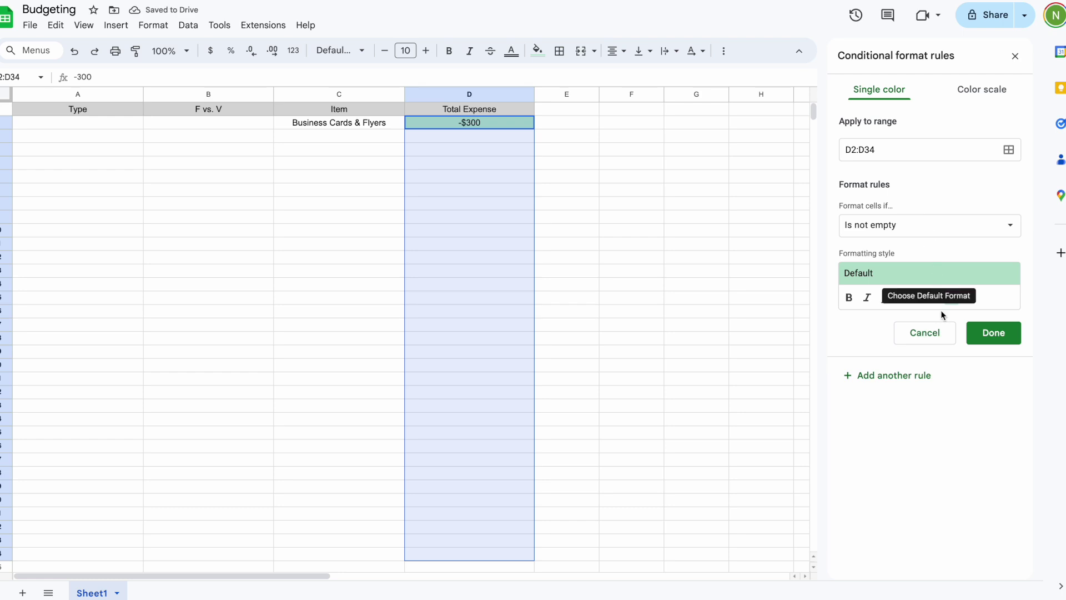
left_click(883, 229)
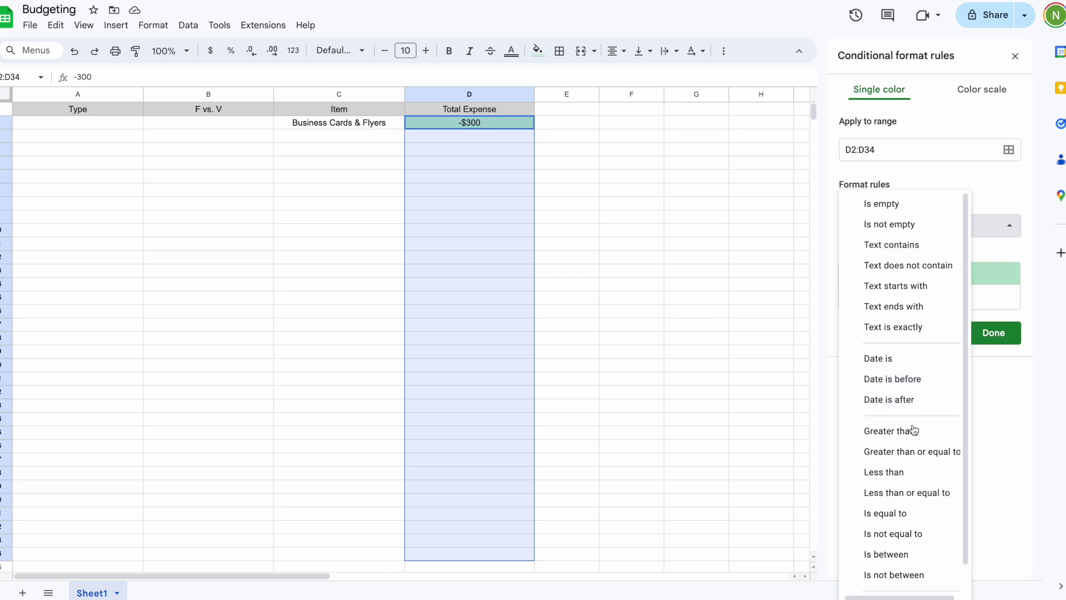
left_click(902, 471)
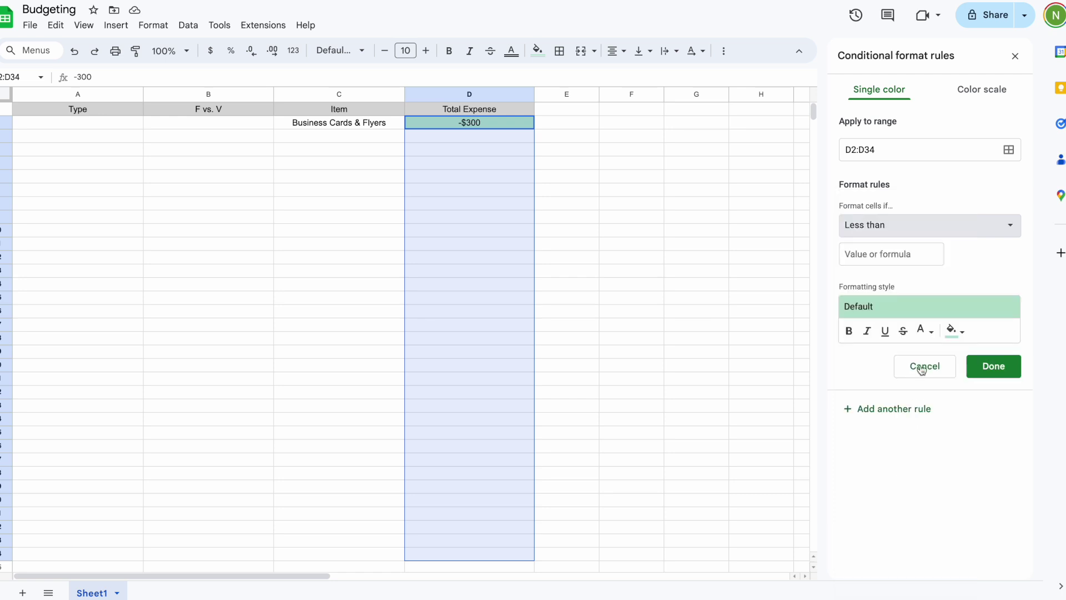
left_click(894, 259)
type("0")
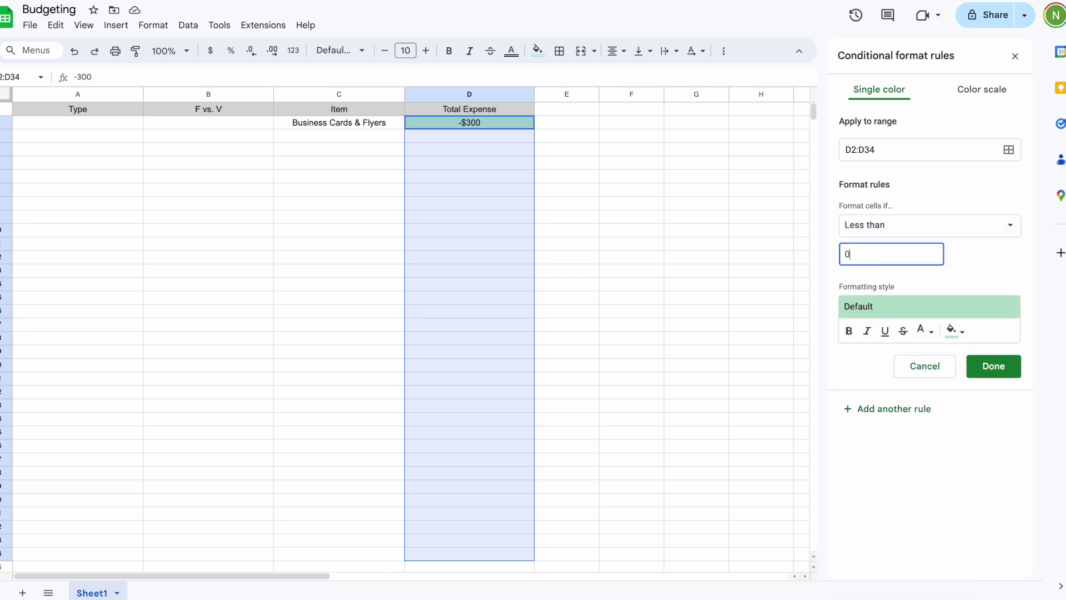
left_click(959, 332)
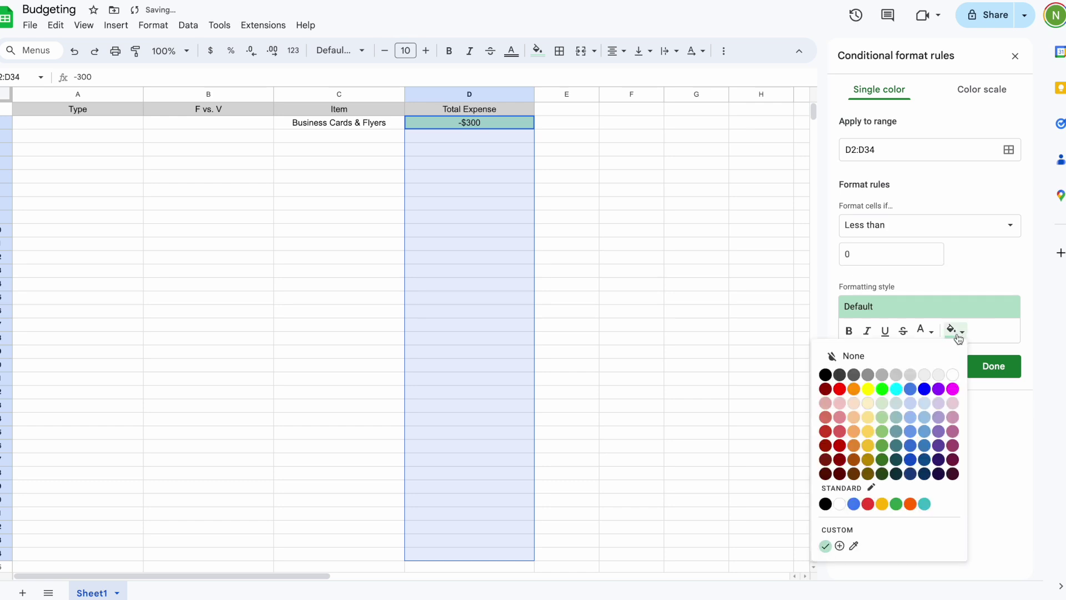
left_click(840, 417)
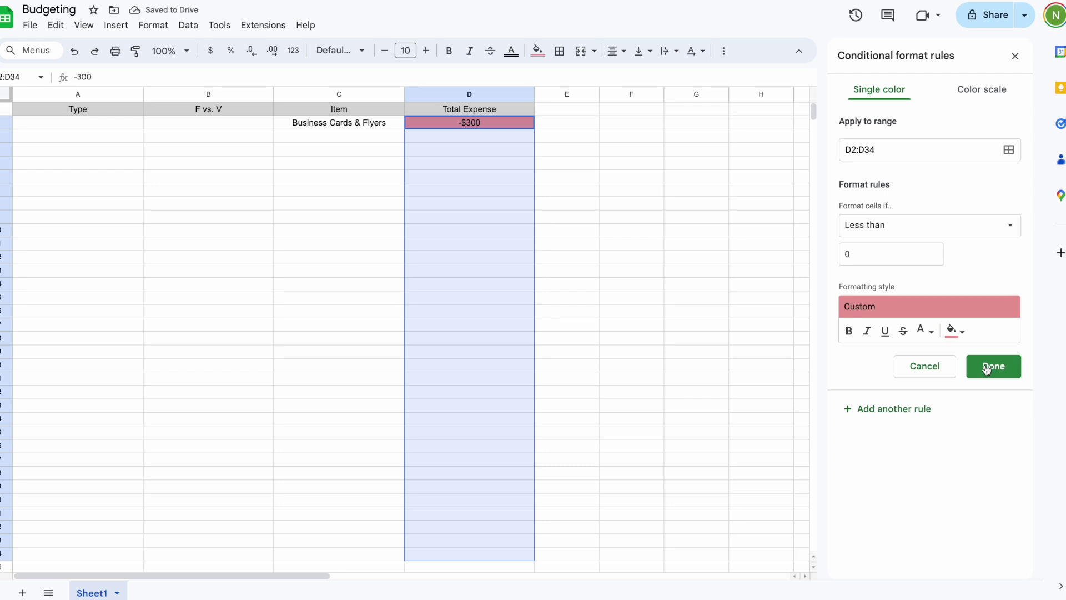
Add a second conditional formatting rule to D2:D34 that fills cells with values greater than 0 in light green
left_click(898, 412)
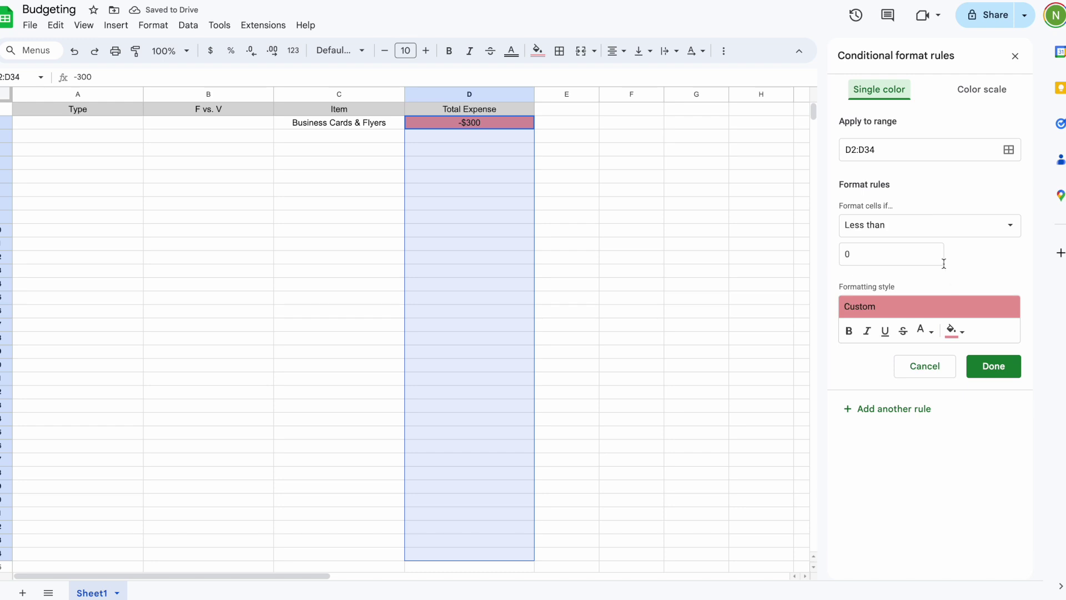
left_click(920, 232)
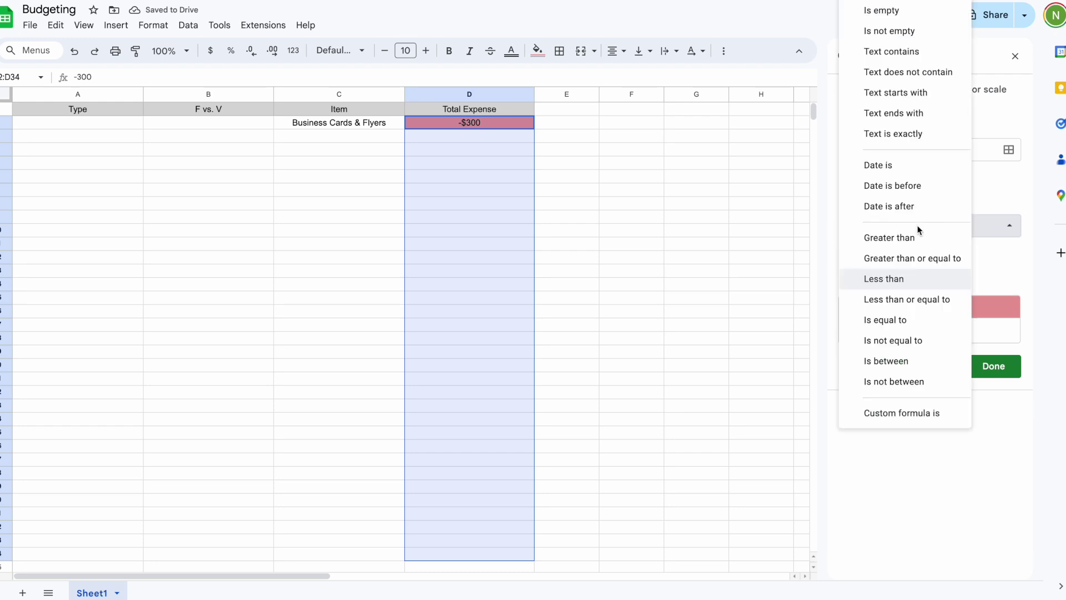
left_click(906, 240)
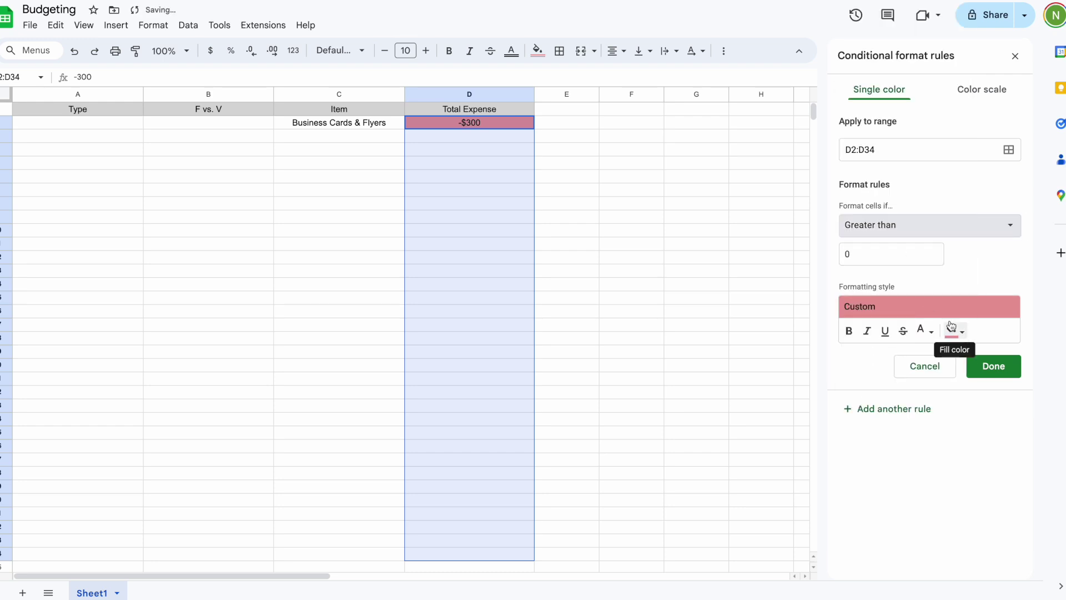
left_click(967, 341)
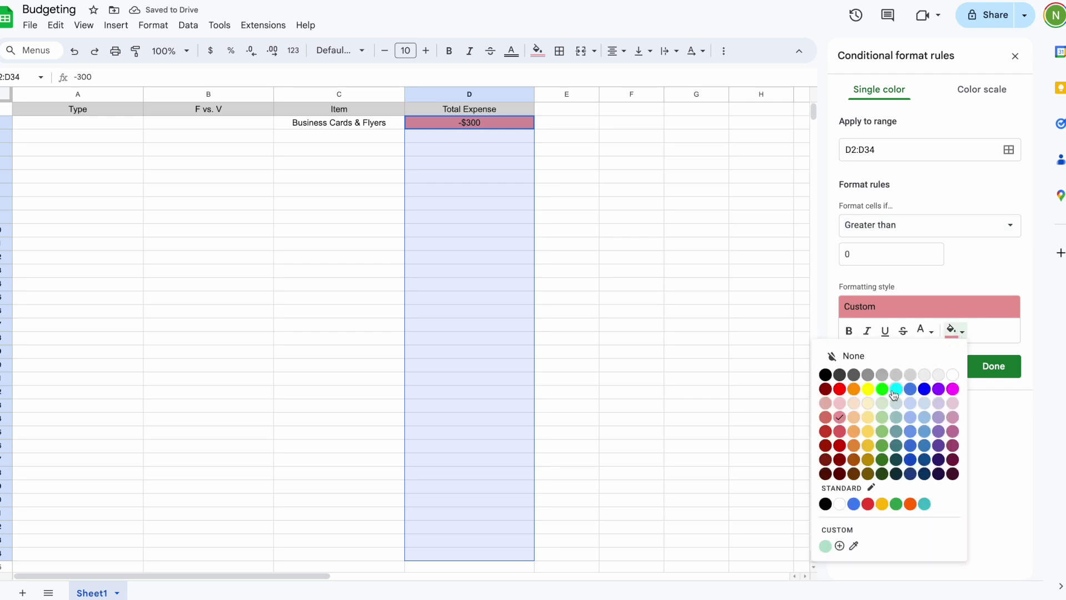
left_click(884, 420)
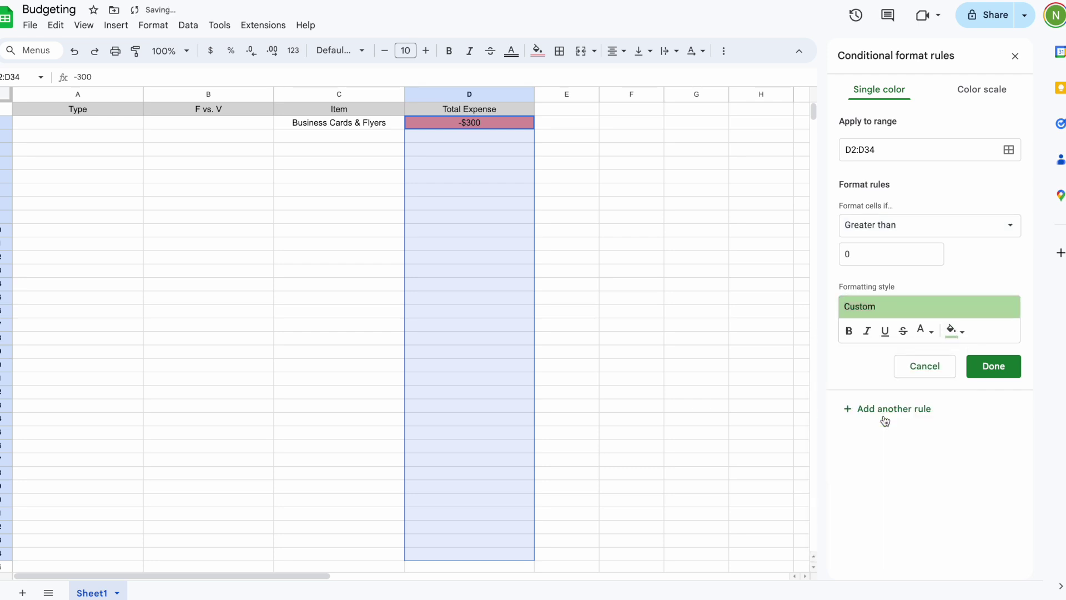
left_click(983, 373)
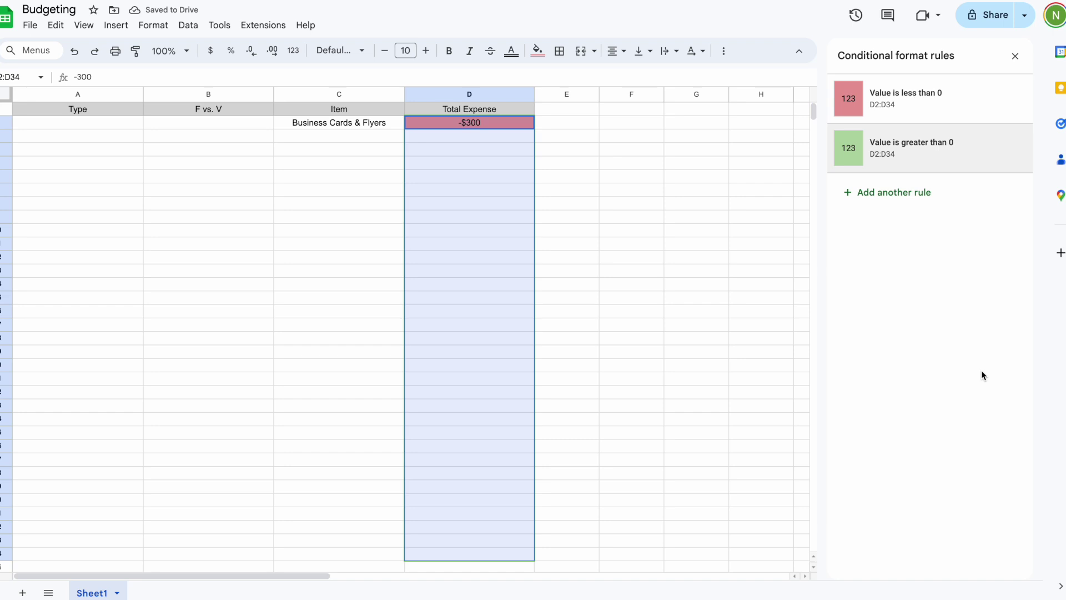
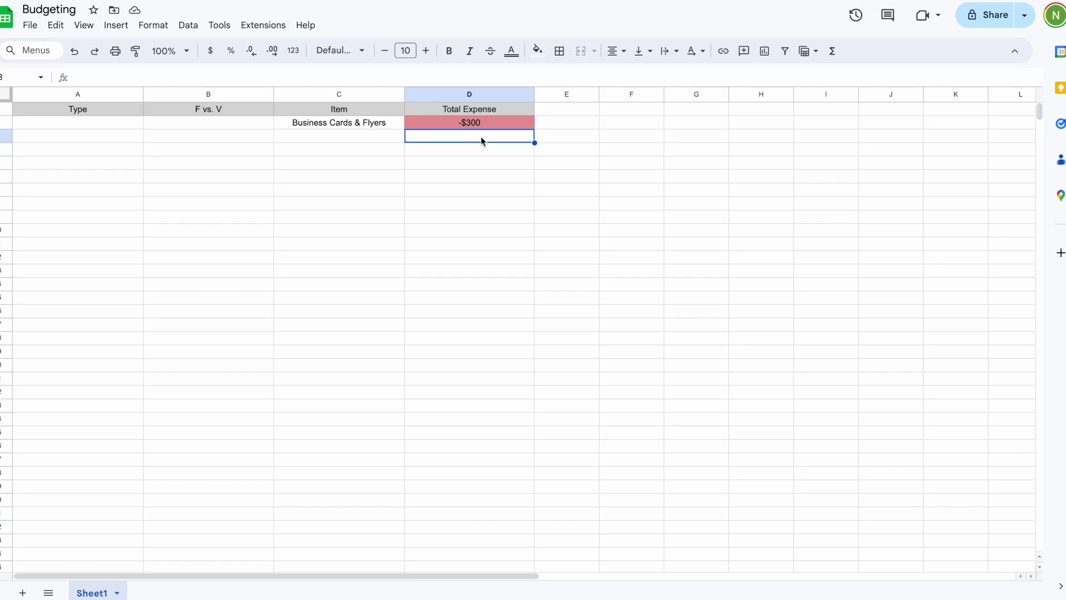
Classify the Business Cards & Flyers row as Variable in cell B2 and Marketing in cell A2
left_click_drag(344, 127, 345, 132)
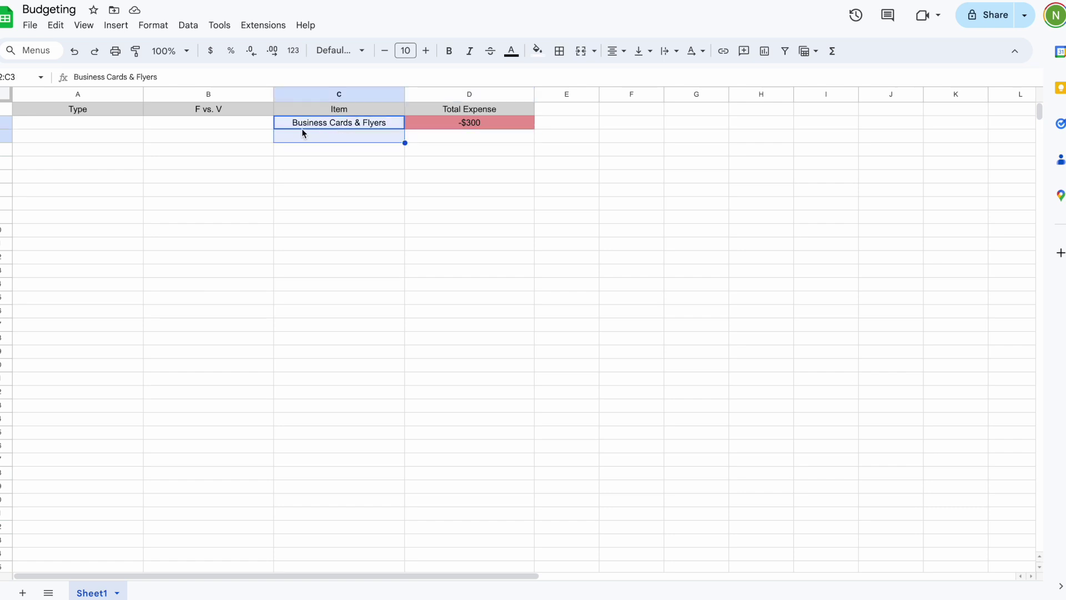
left_click(264, 127)
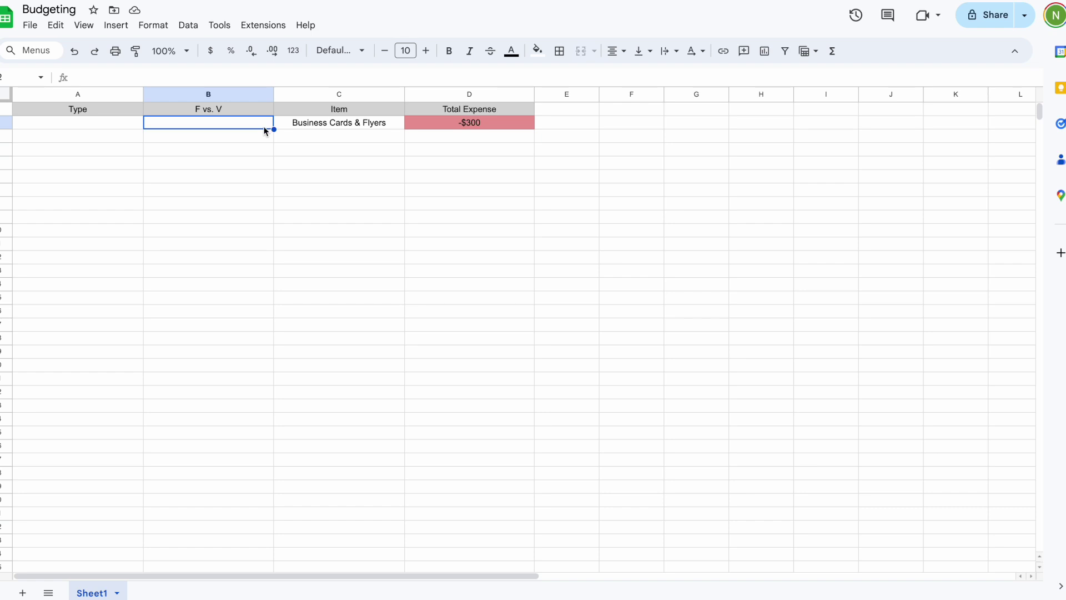
type("V")
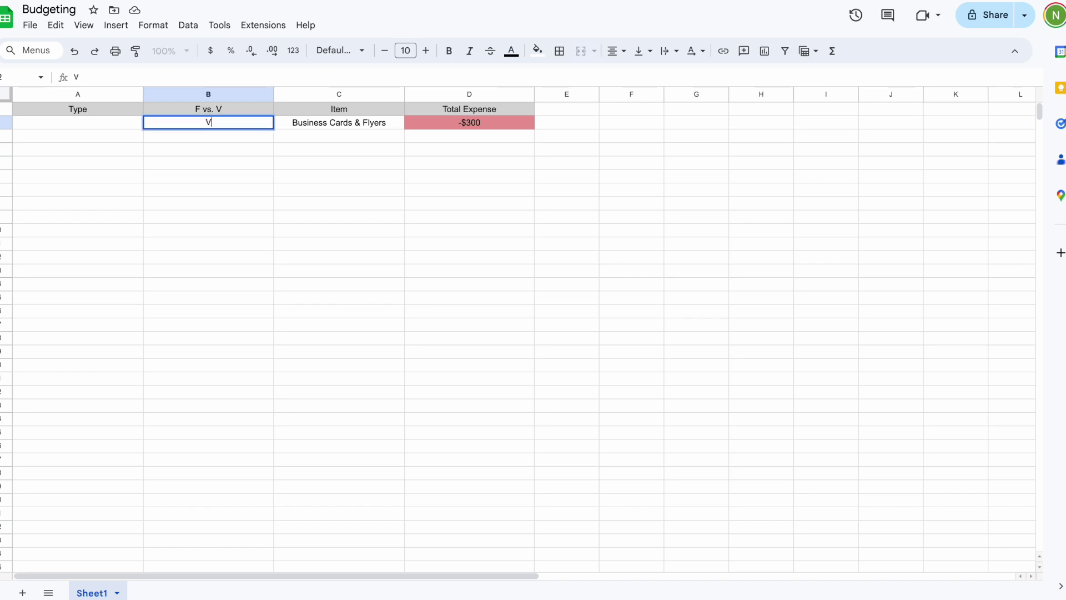
type("ariable")
left_click(78, 122)
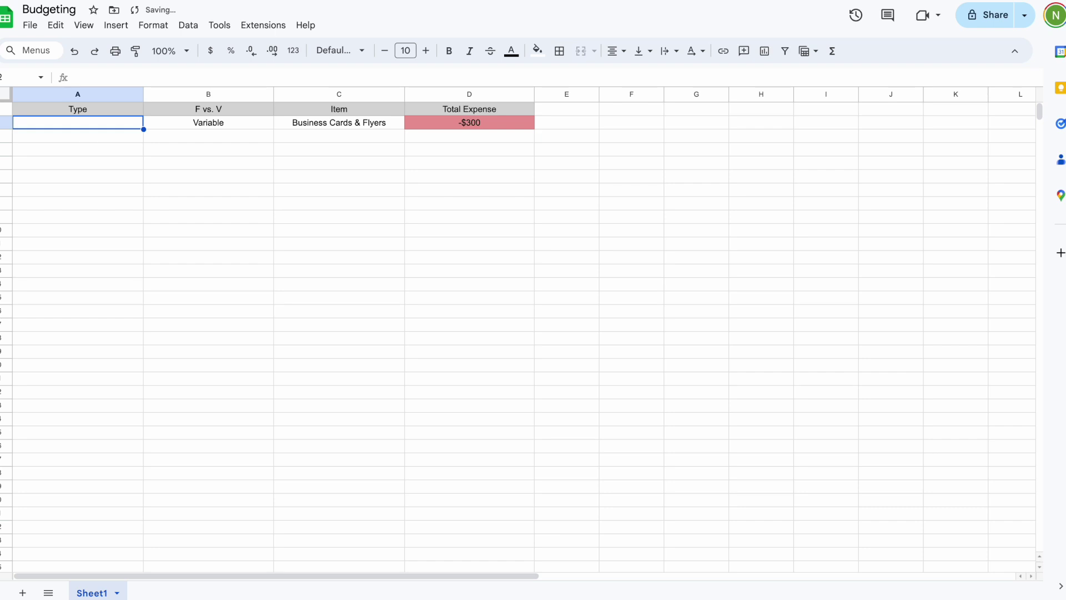
type("Marke")
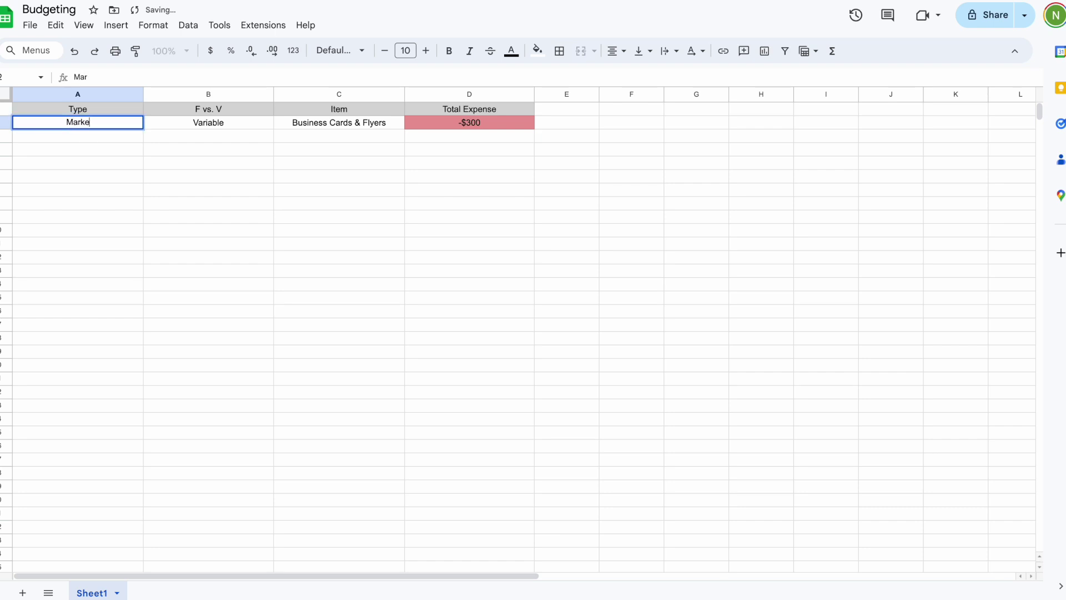
type("ting")
key("Return")
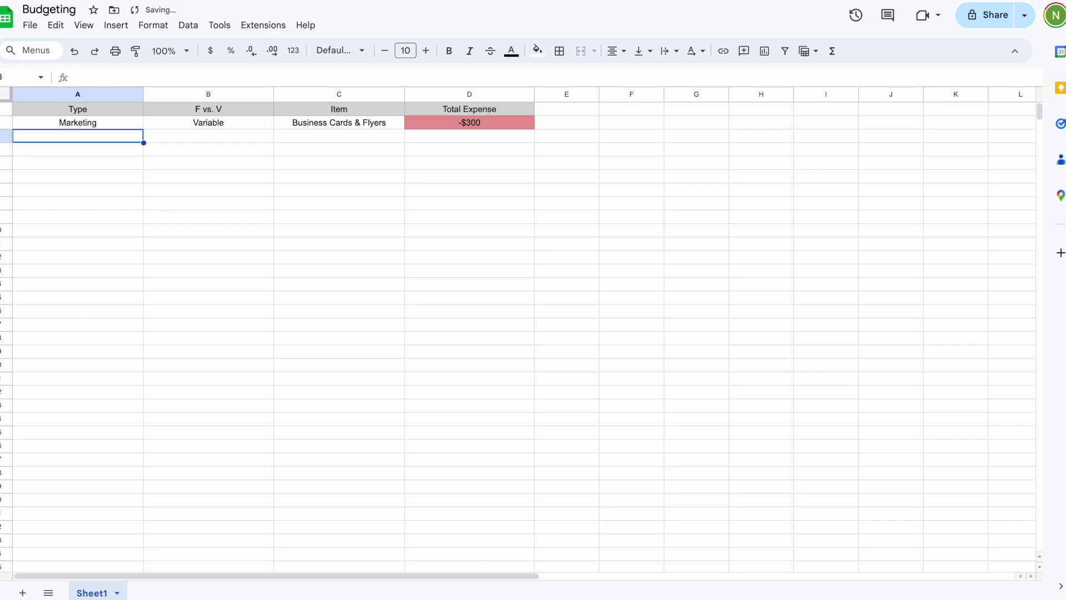
type("M")
key("BackSpace")
key("BackSpace")
key("Tab")
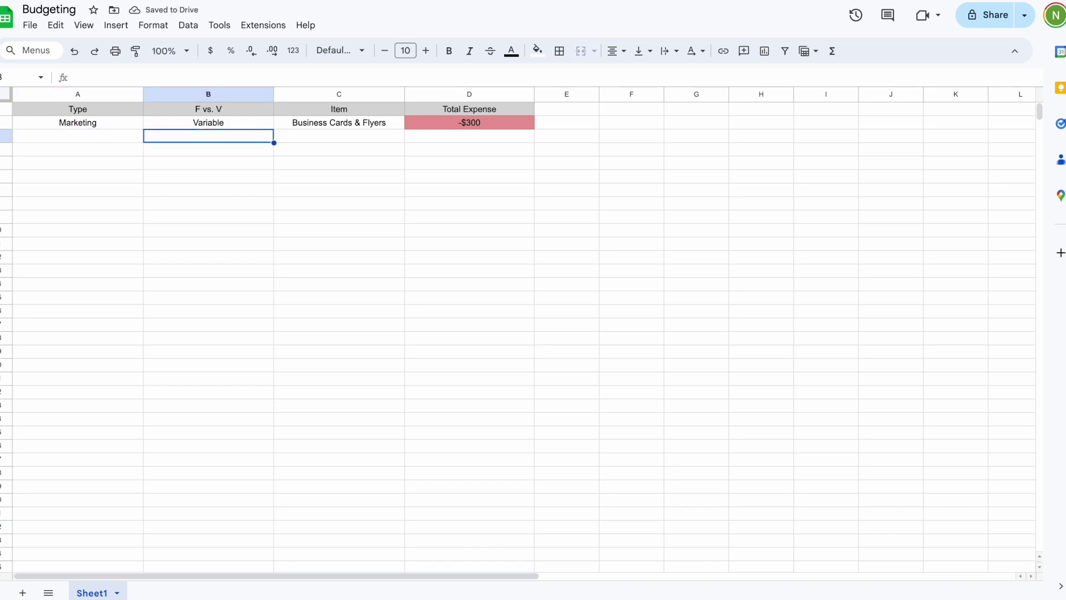
Enter "Social Media/Content Creation" as the item in cell C3 with a total expense of -$50 in D3
left_click(339, 136)
type("Soci")
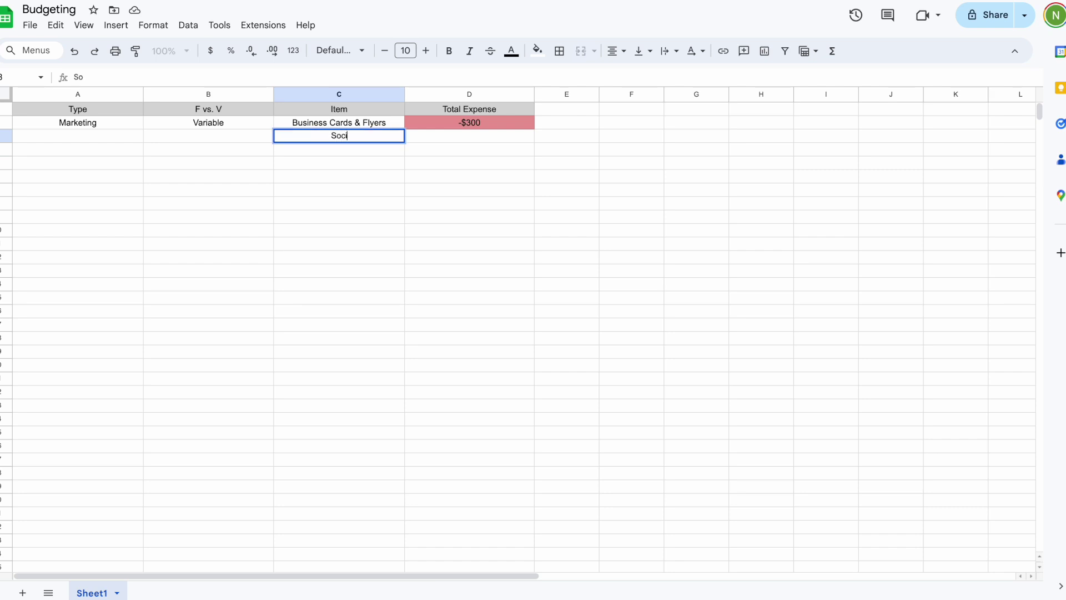
type("al Media")
type("/Content")
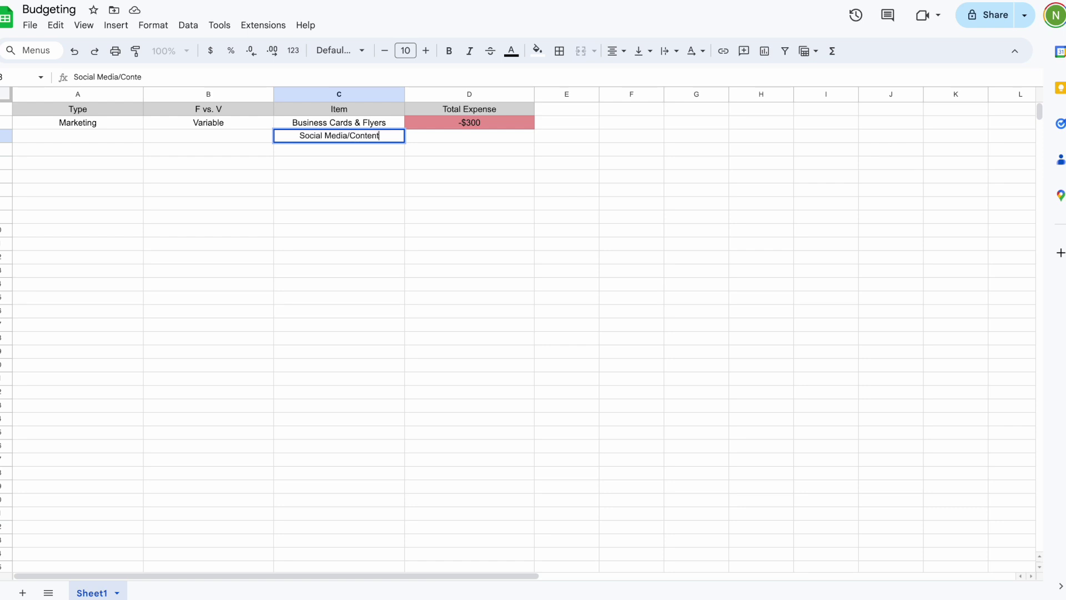
type(" Creation")
key("Tab")
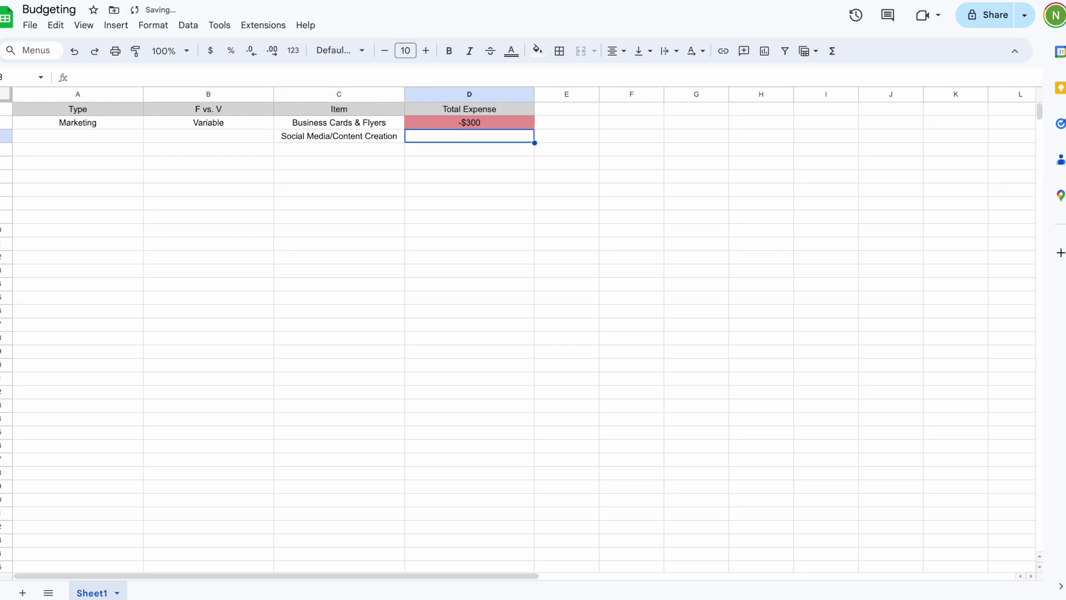
type("-$50")
key("Return")
Classify the Social Media/Content Creation row as Variable in cell B3 and Marketing in cell A3
key("Up")
key("Left")
key("Left")
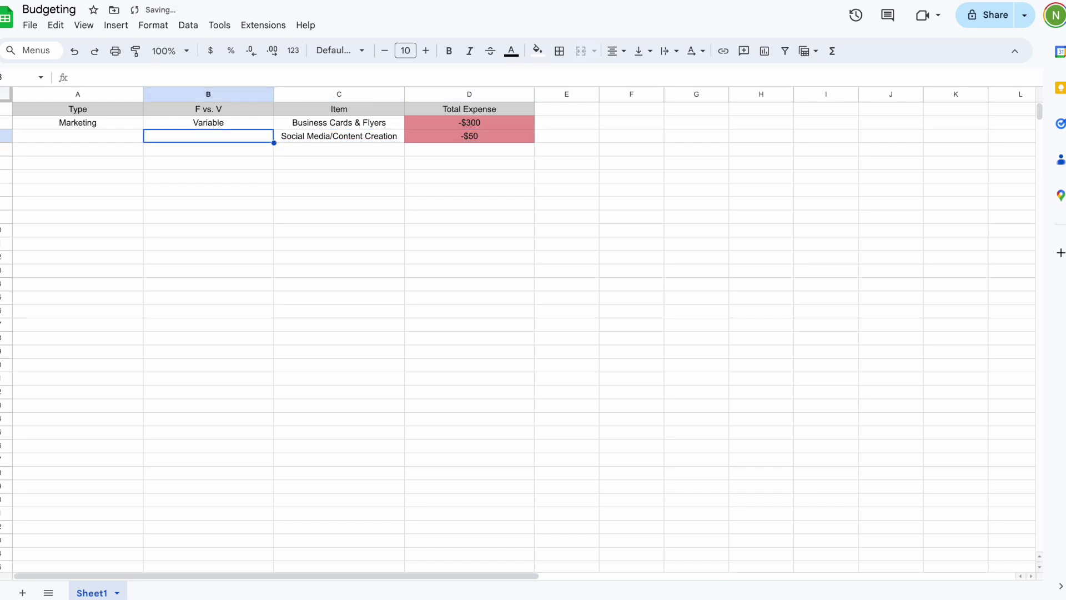
type("Varia")
key("Tab")
key("Left")
type("Marketing")
key("Return")
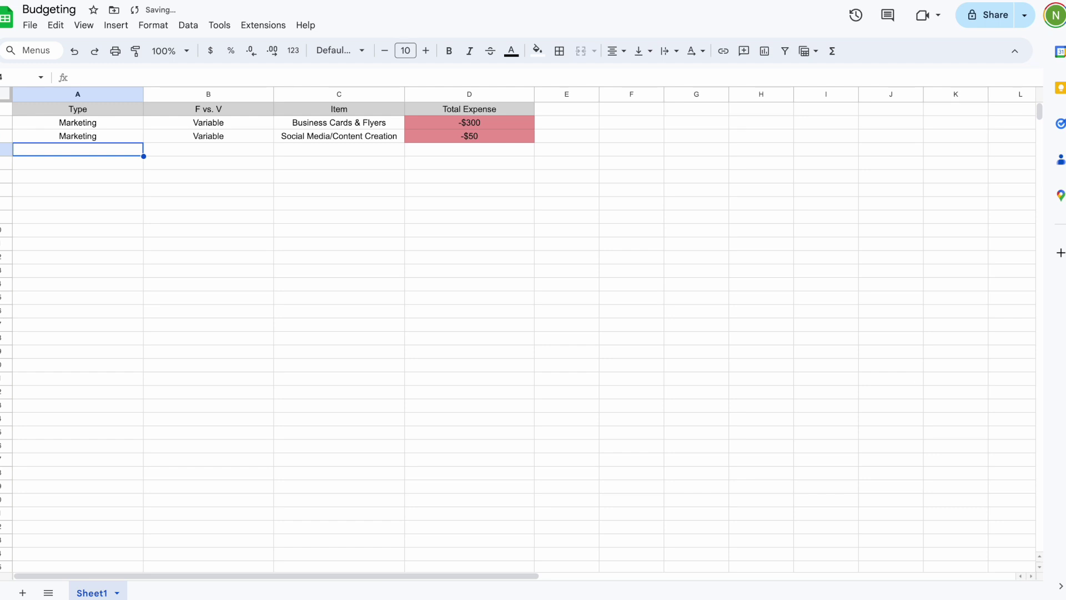
Enter "Tuition" as the type in cell A4 and "Childcare Fees" as the item in cell C4
key("Return")
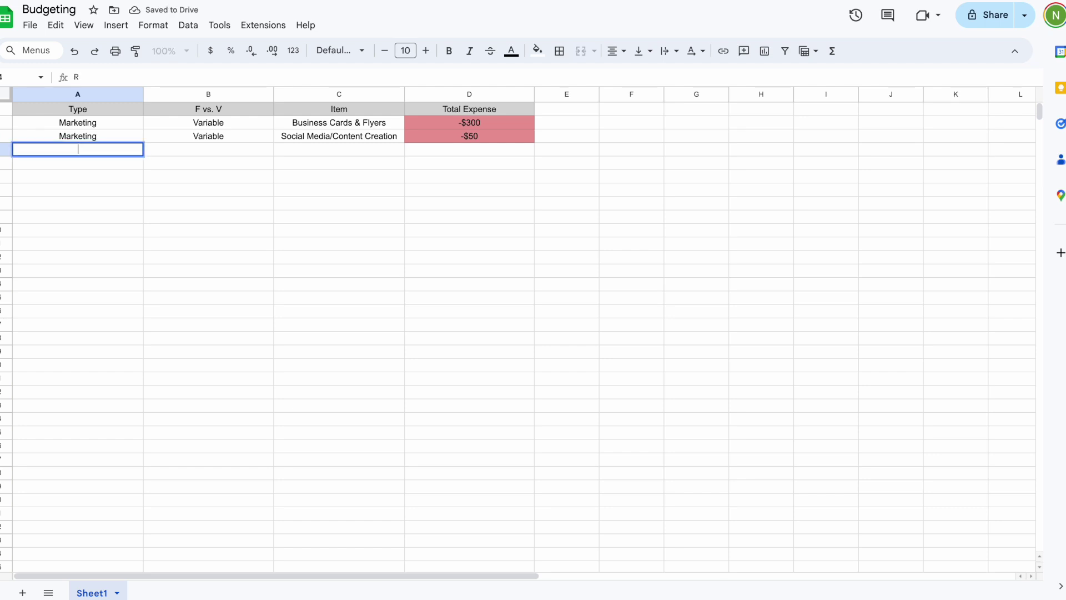
key("Tab")
key("shift+Tab")
type("Tuition")
key("Tab")
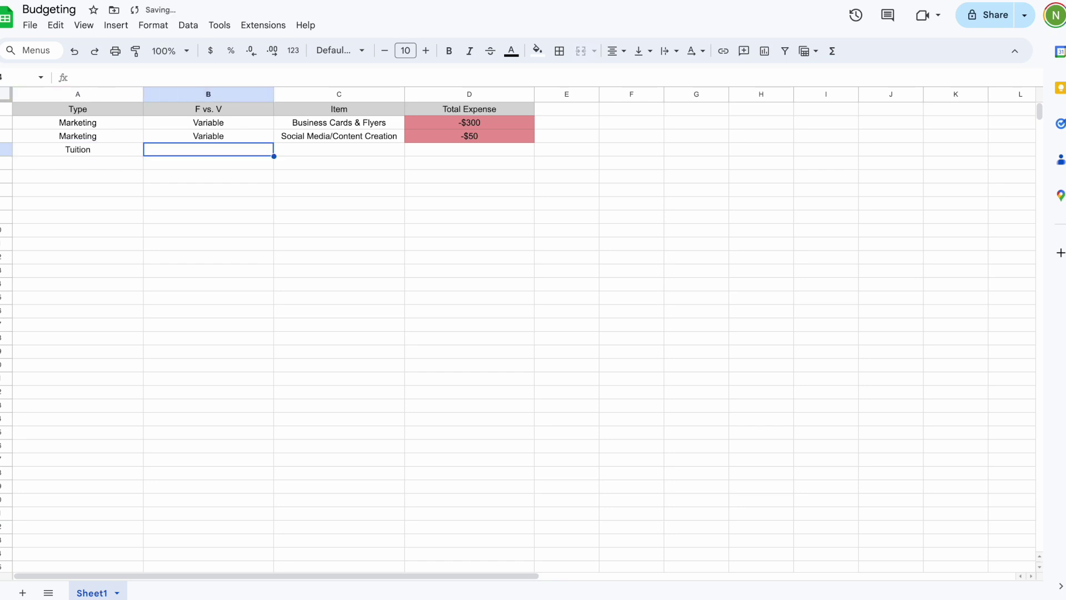
key("Tab")
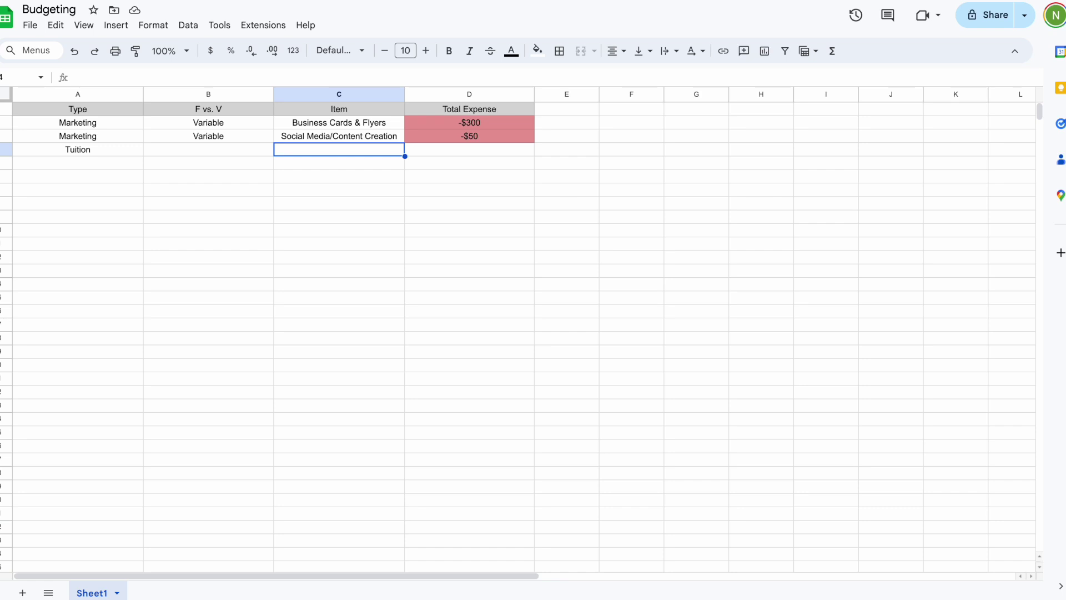
type("Ch")
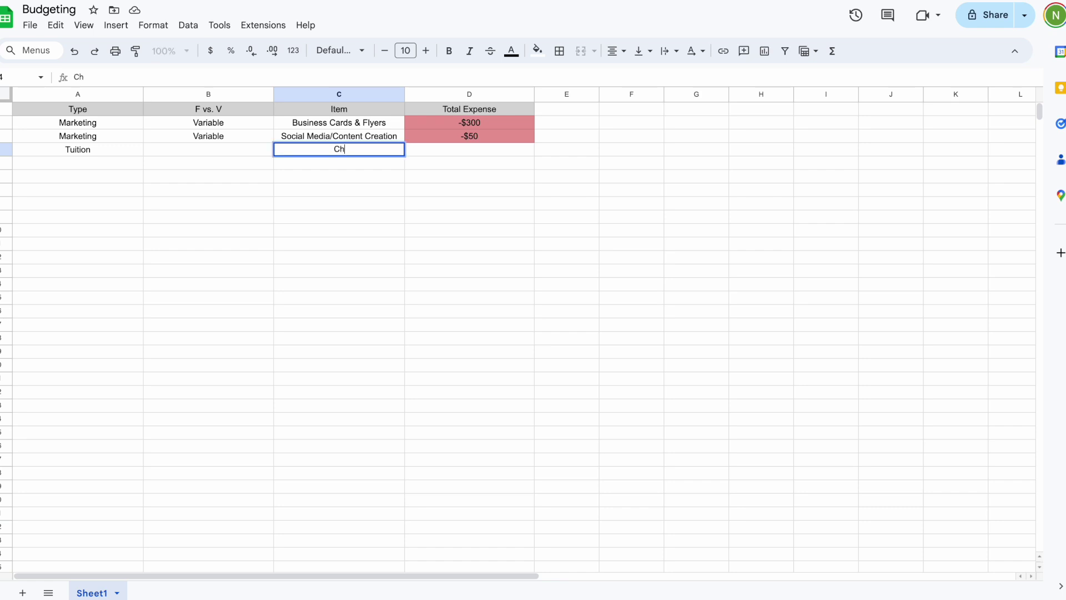
type("ildcare Fees")
key("Tab")
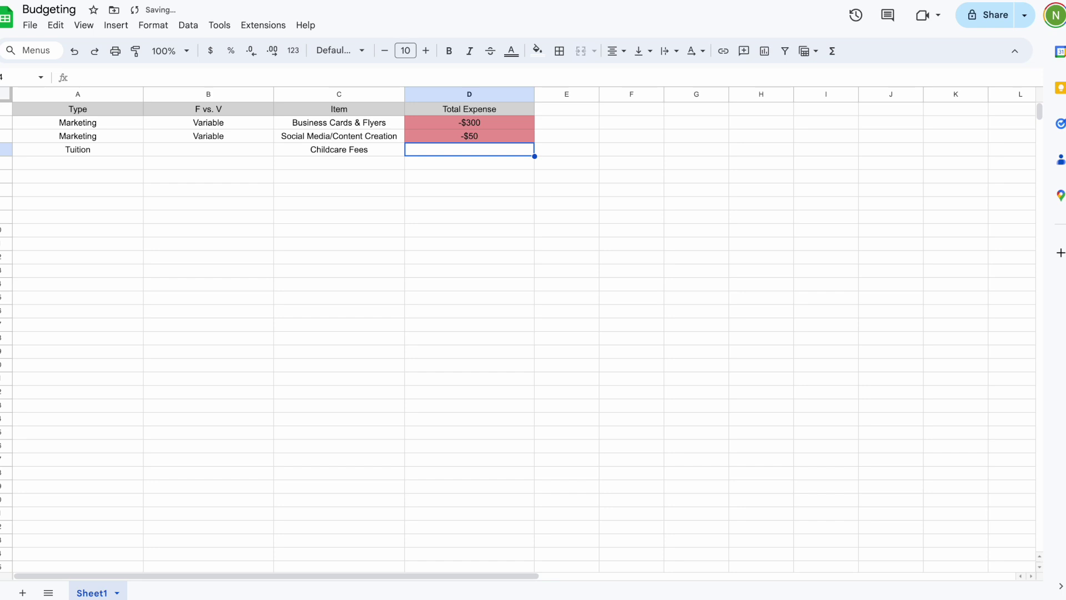
Enter $10,000 as the amount for Childcare Fees in cell D4, and return to the row's F vs. V cell
type("$10")
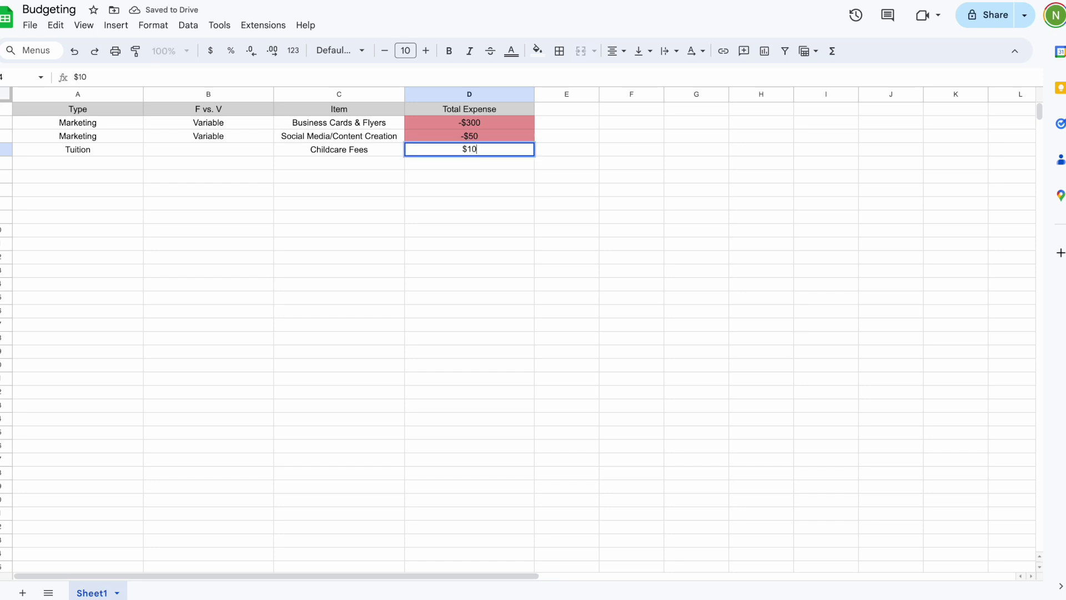
type("000")
key("Left")
key("Left")
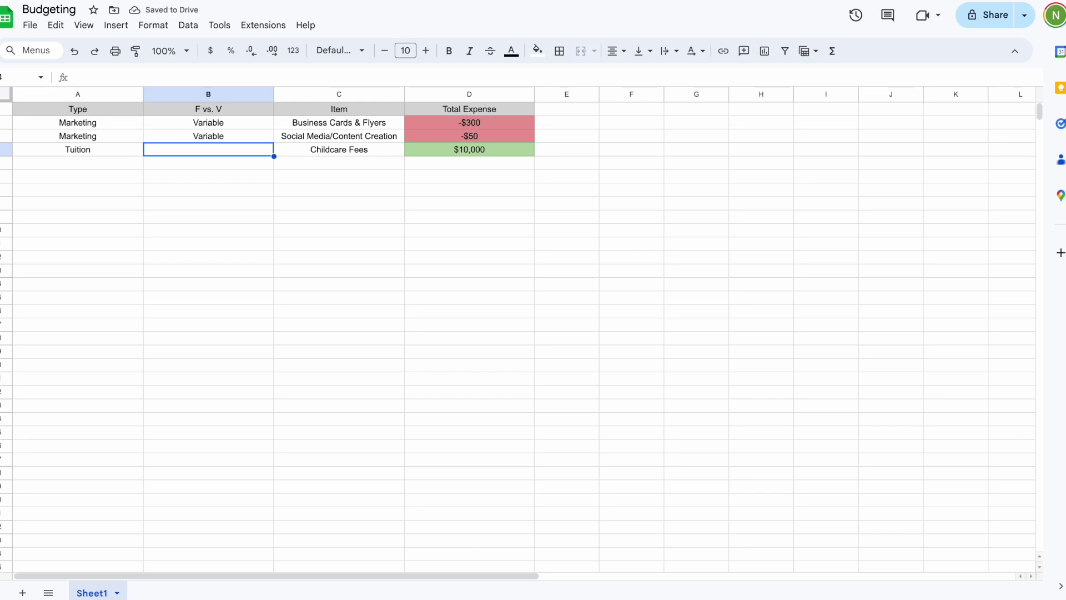
Classify the Childcare Fees row as "Slight Variability" in cell B4
type("Sl")
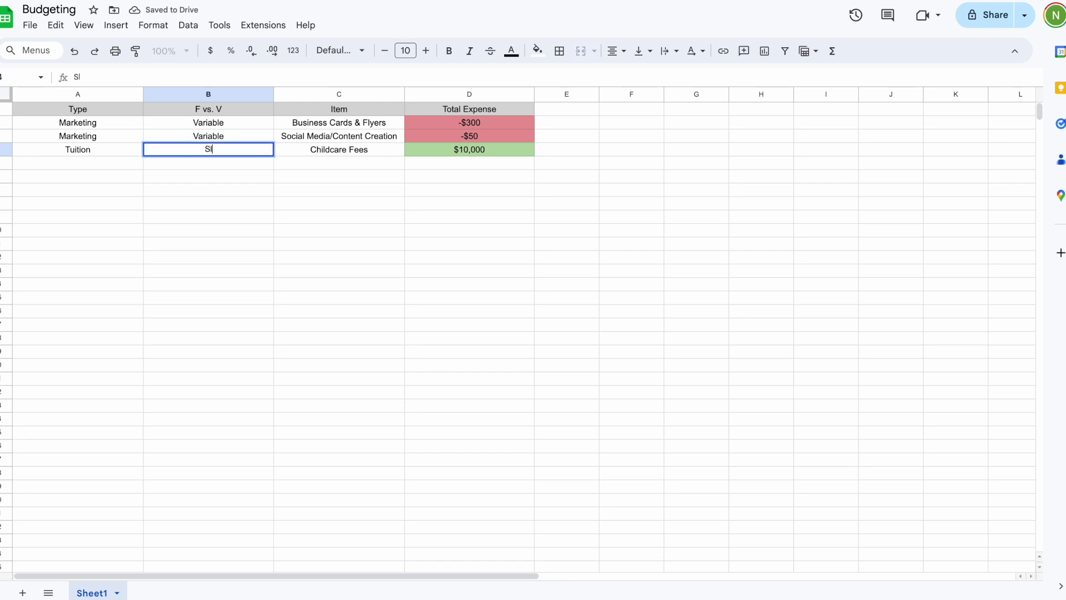
type("ight Variability")
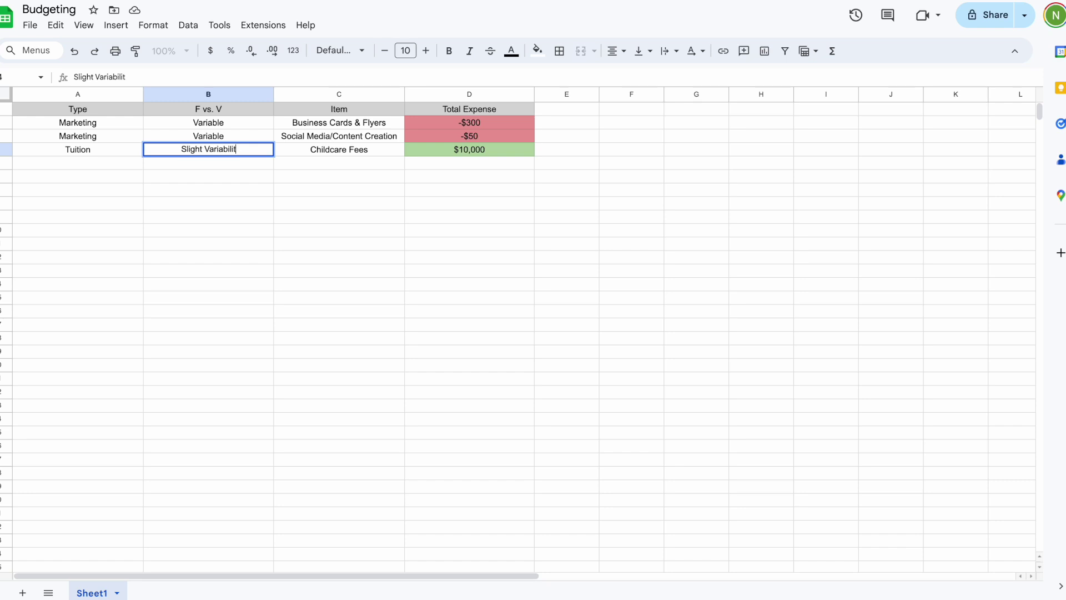
key("Return")
Enter "Salaries" as the type in cell A5 and classify the row as Fixed in B5
left_click(78, 163)
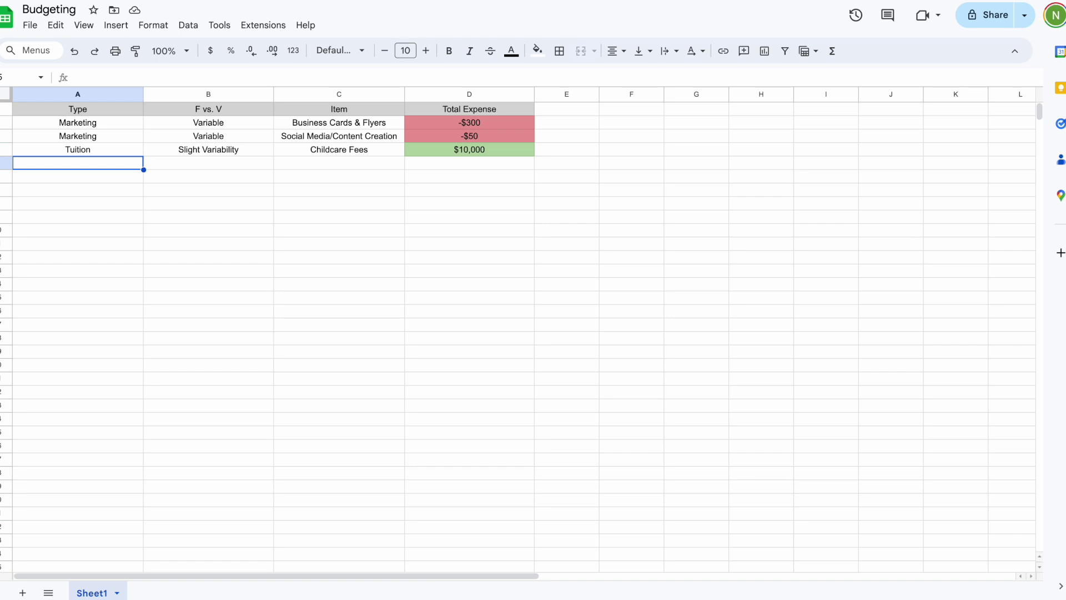
type("Sal")
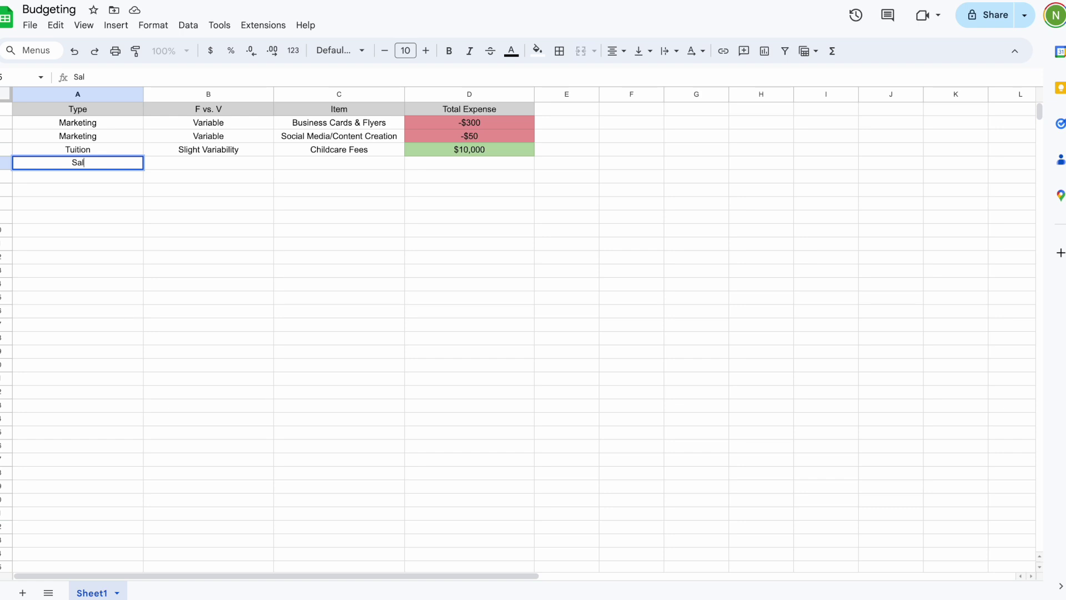
type("aries")
key("Tab")
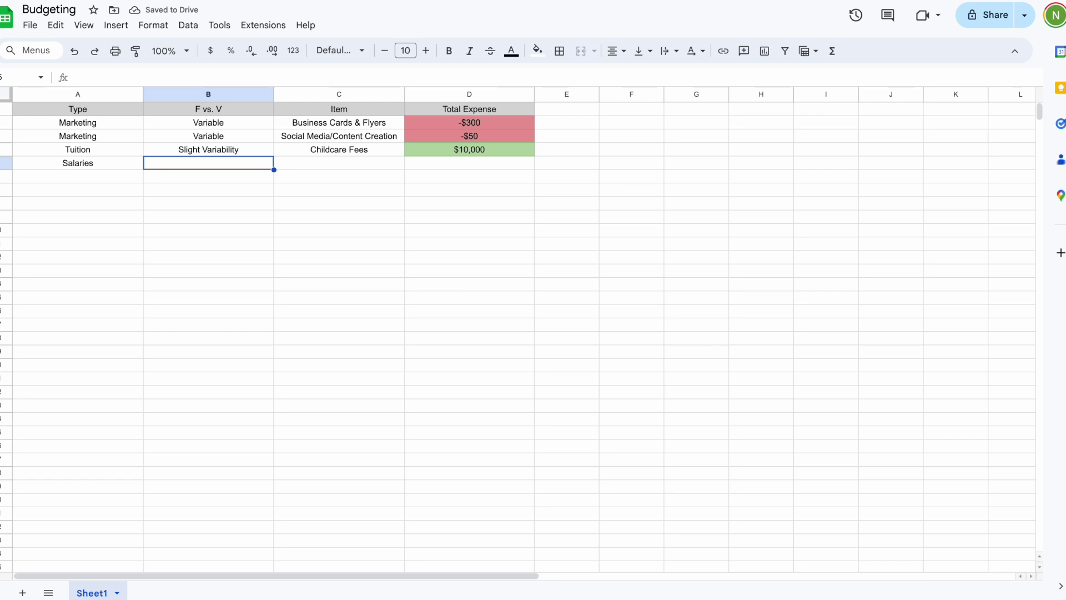
type("Fixed")
key("Tab")
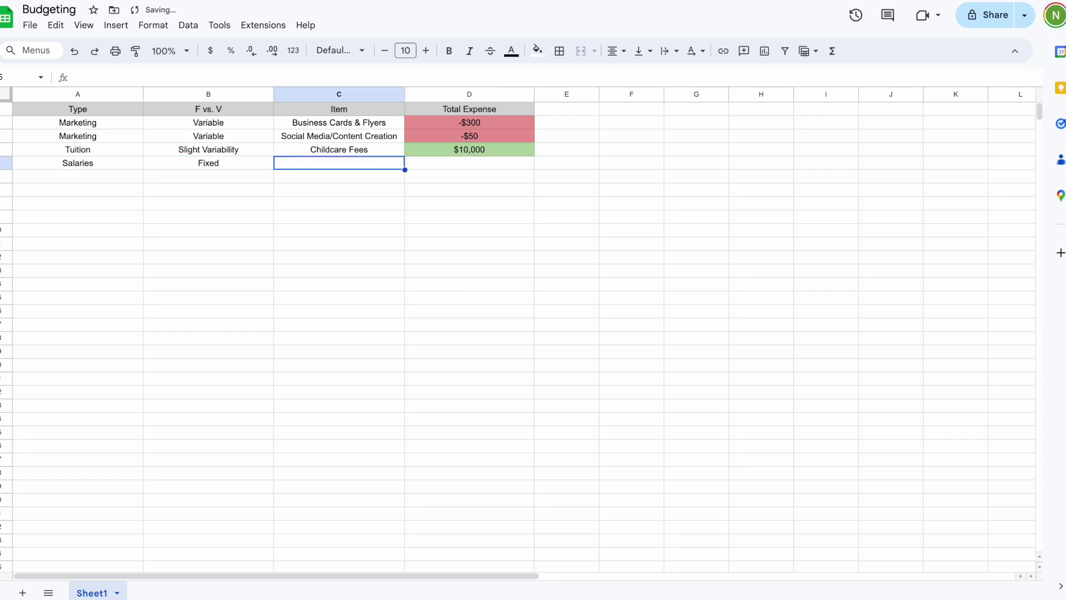
Enter "Aid/Help" as the item in cell C5 with a total expense of -$3,000 in D5
type("Aid/Help")
key("Tab")
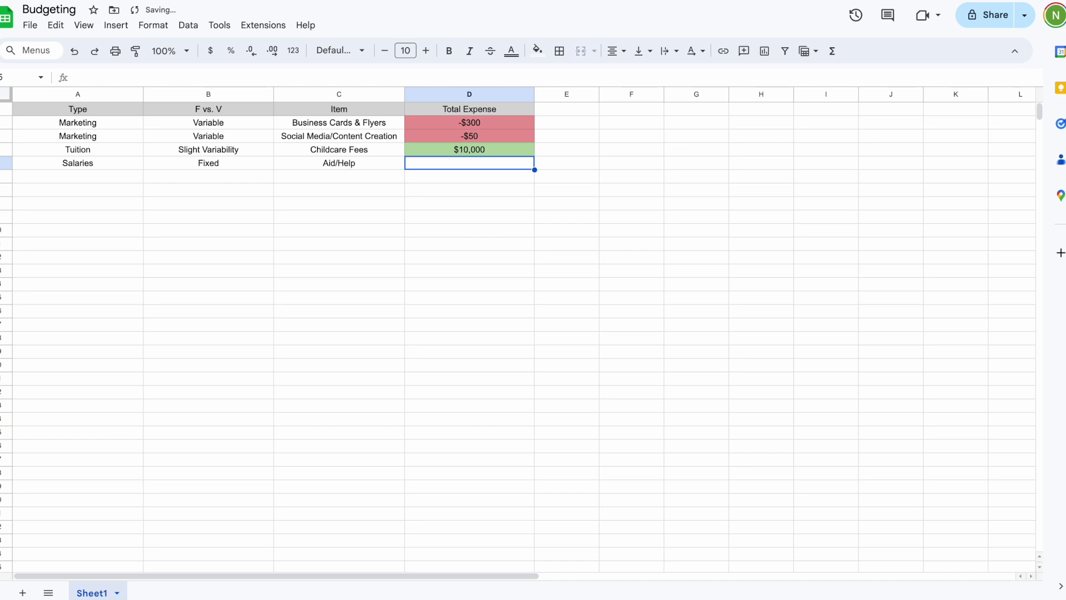
type("-$3,00")
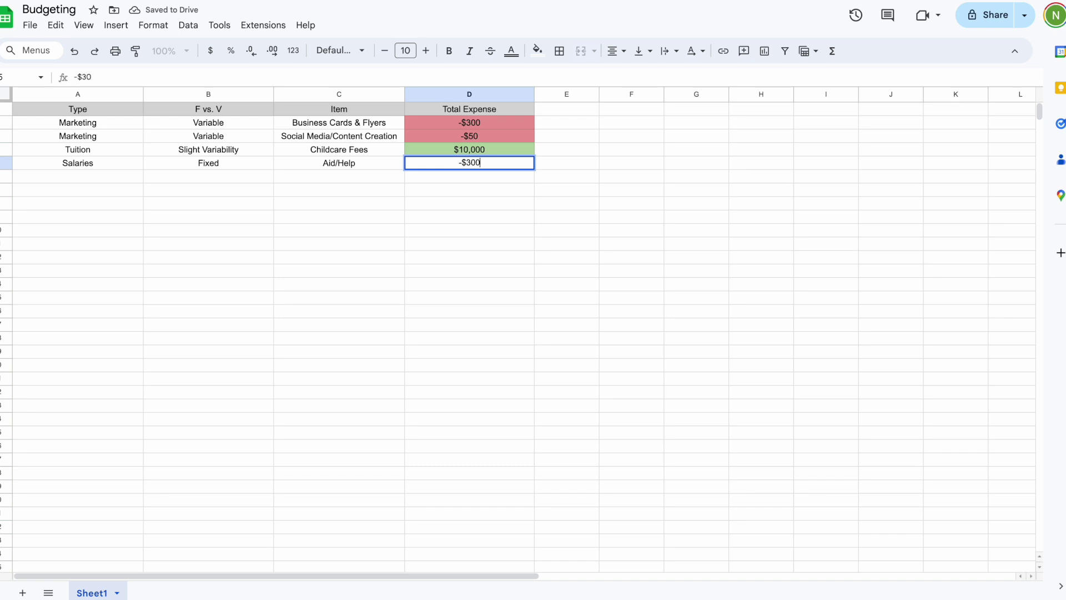
type("0")
key("Return")
Enter "Operating Expense" as the type in cell A6 and "Rent/Mortage" as the item in cell C6
key("Left")
key("Left")
key("Left")
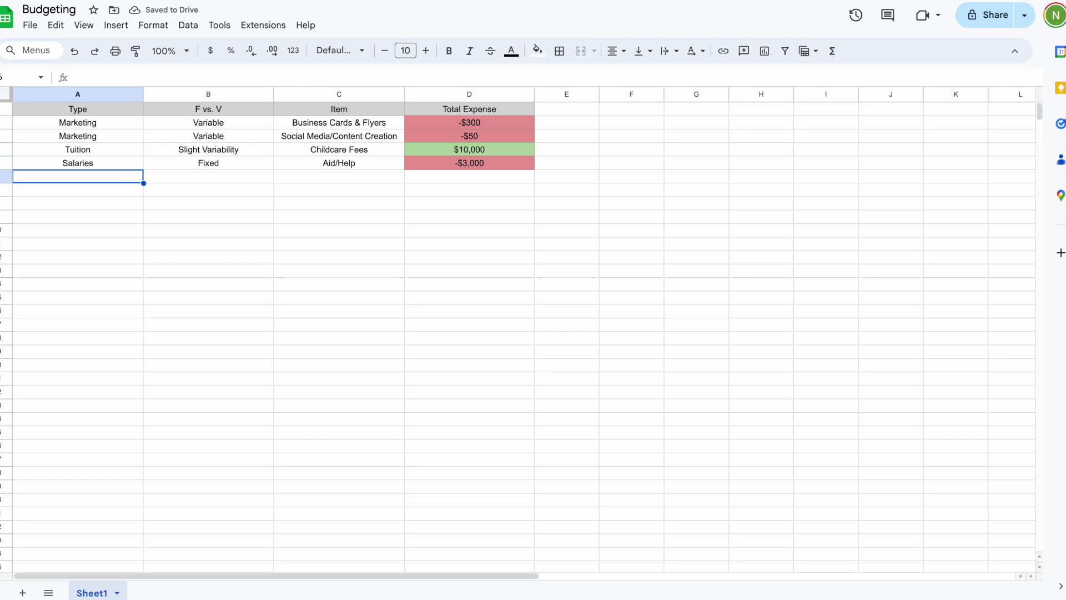
type("Opera")
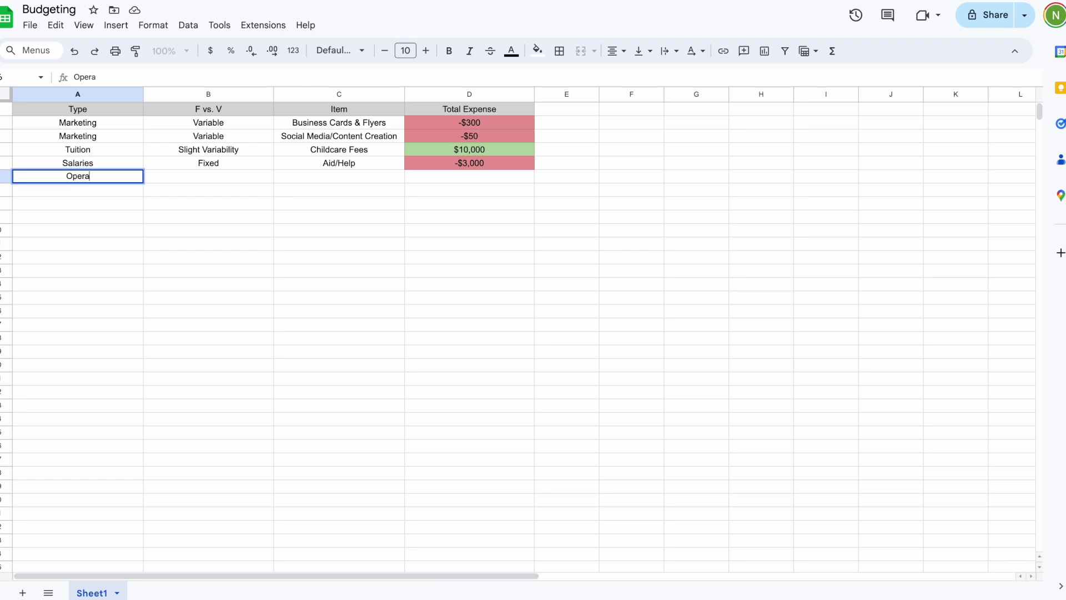
type("ting Expense")
key("Tab")
key("Tab")
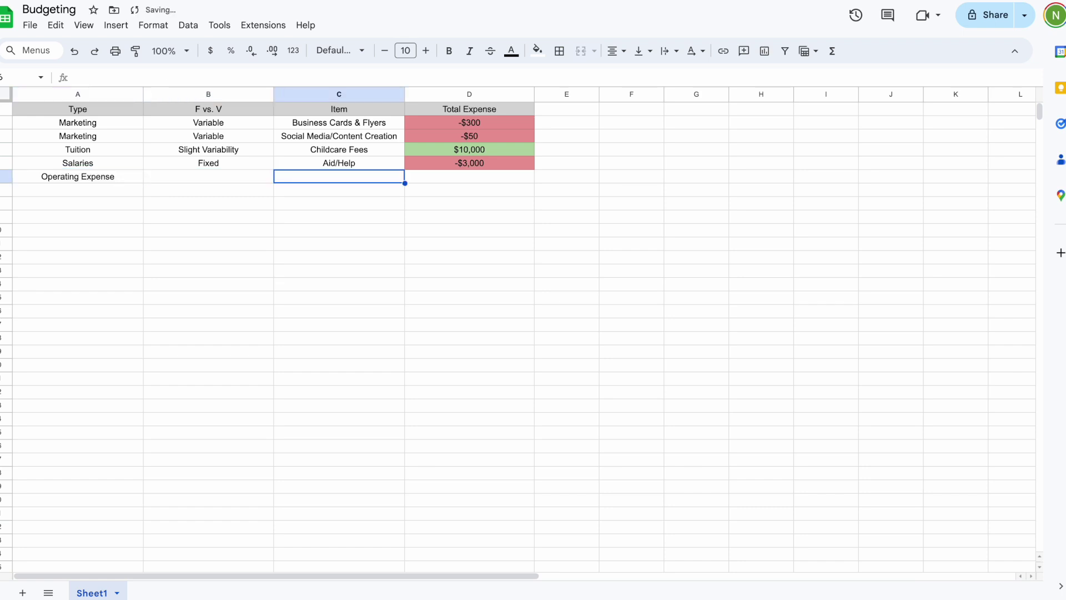
type("Re")
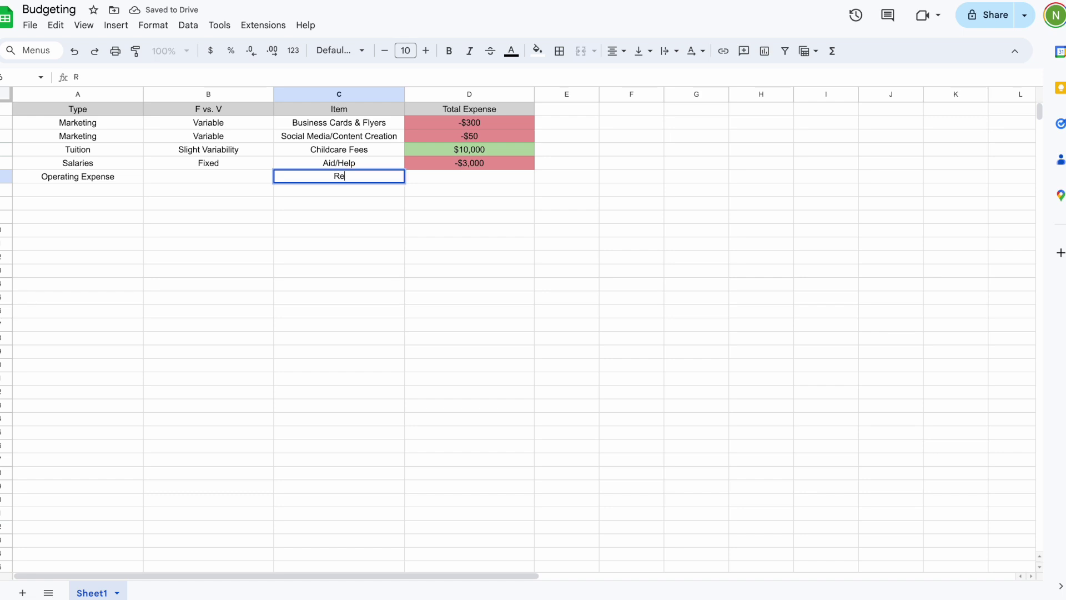
type("nt/Mortage")
key("Tab")
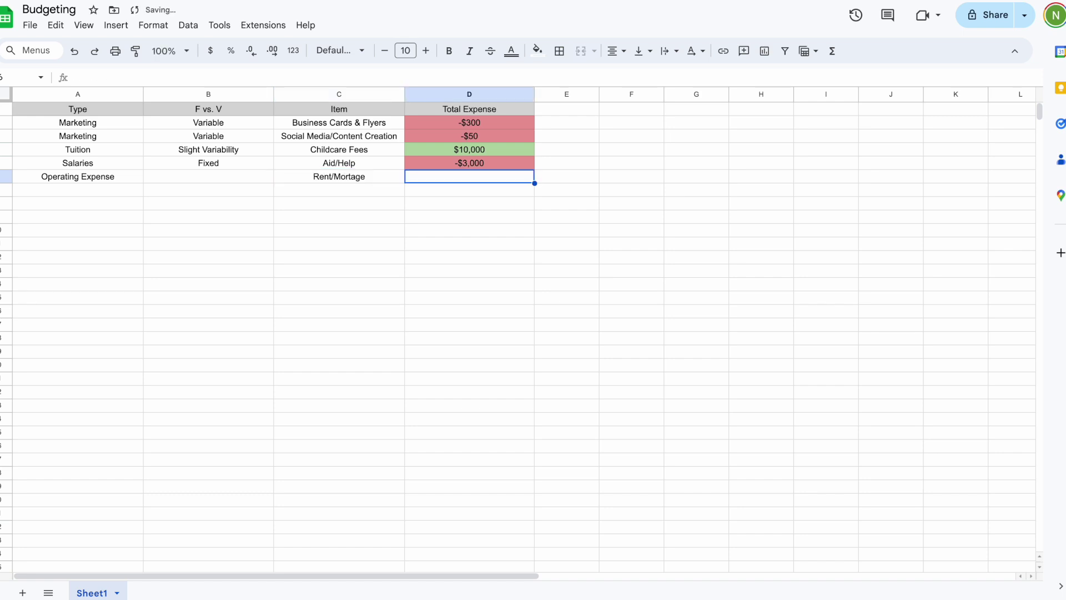
Enter -$2,500 as the Rent/Mortage amount in cell D6 and classify the row as Fixed in B6
type("-")
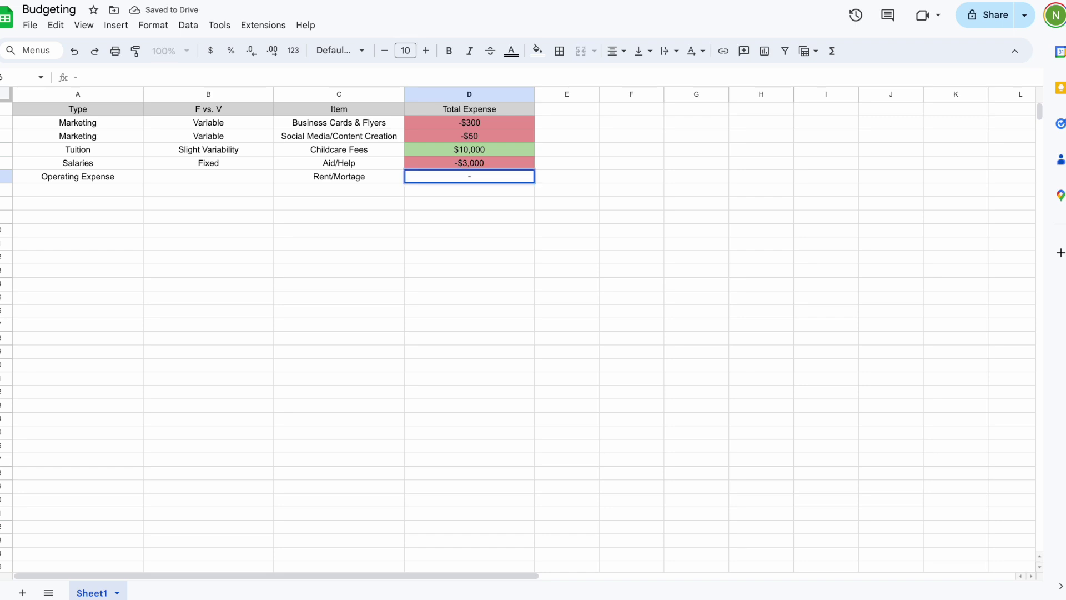
type("$2,500")
left_click(208, 176)
left_click(78, 176)
left_click(208, 176)
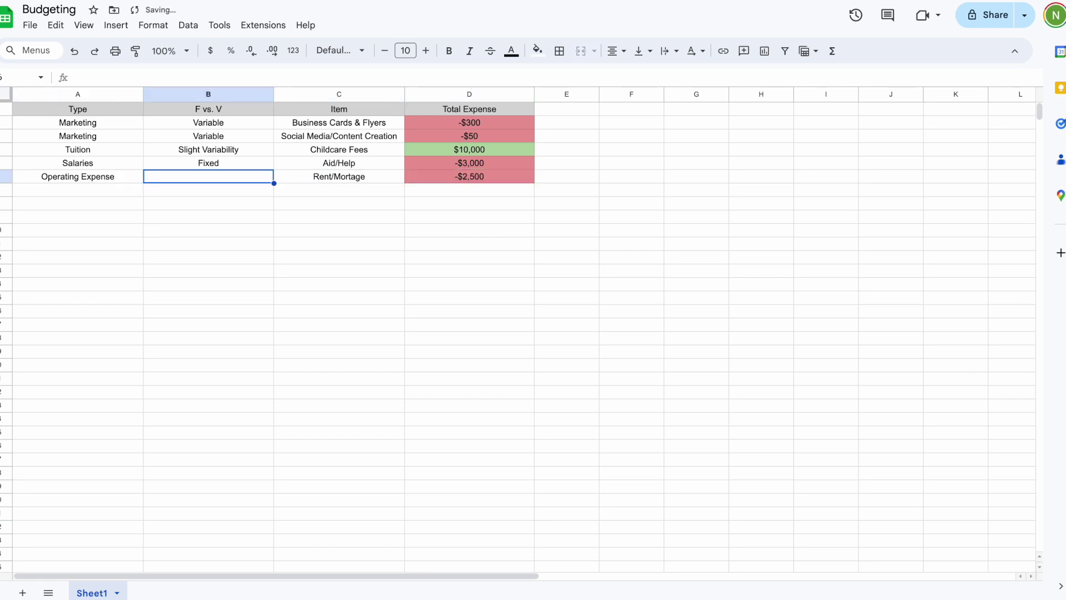
type("Fixed")
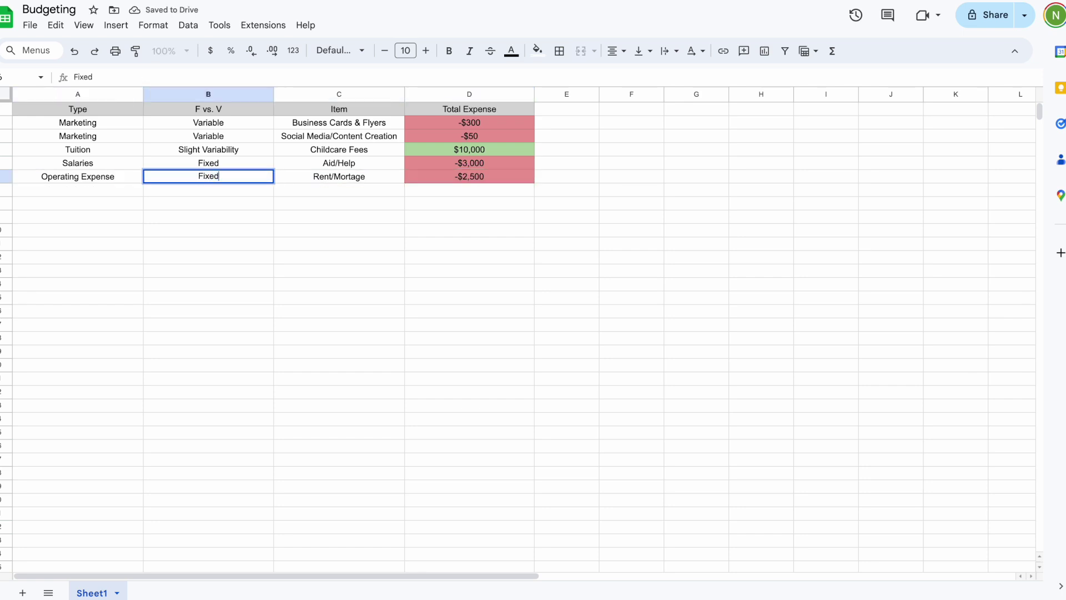
key("Return")
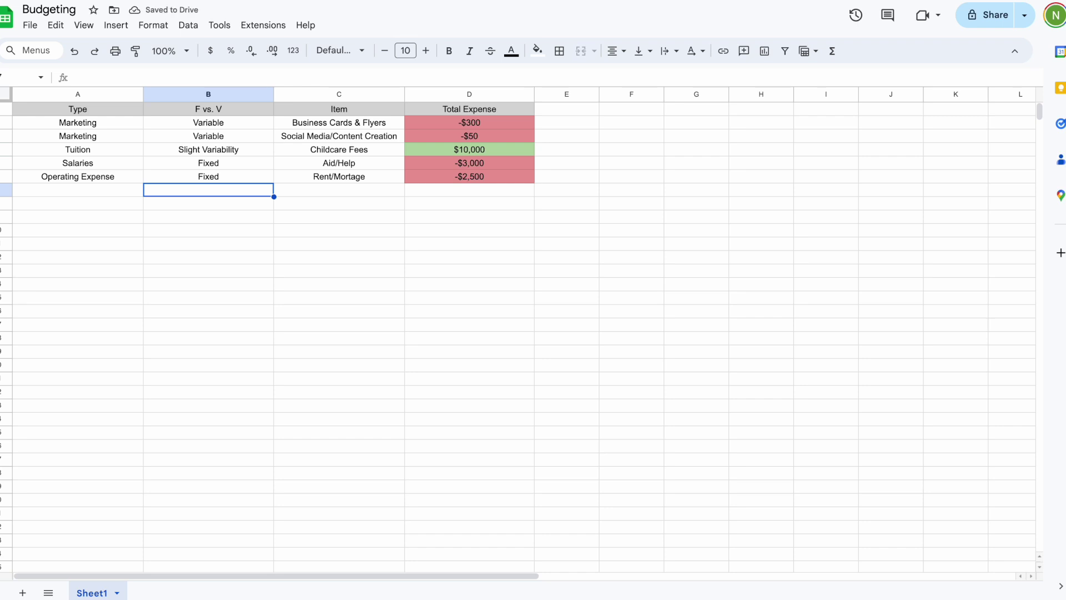
Copy the "Operating Expense" type from cell A6 into cell A7
key("Left")
key("Up")
type("c")
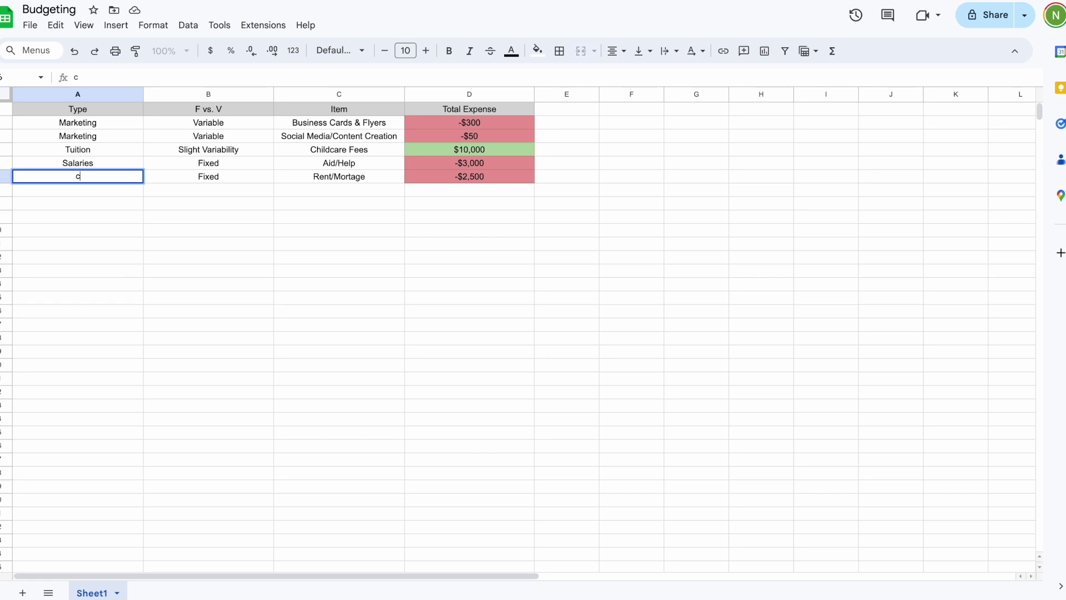
key("BackSpace")
key("Escape")
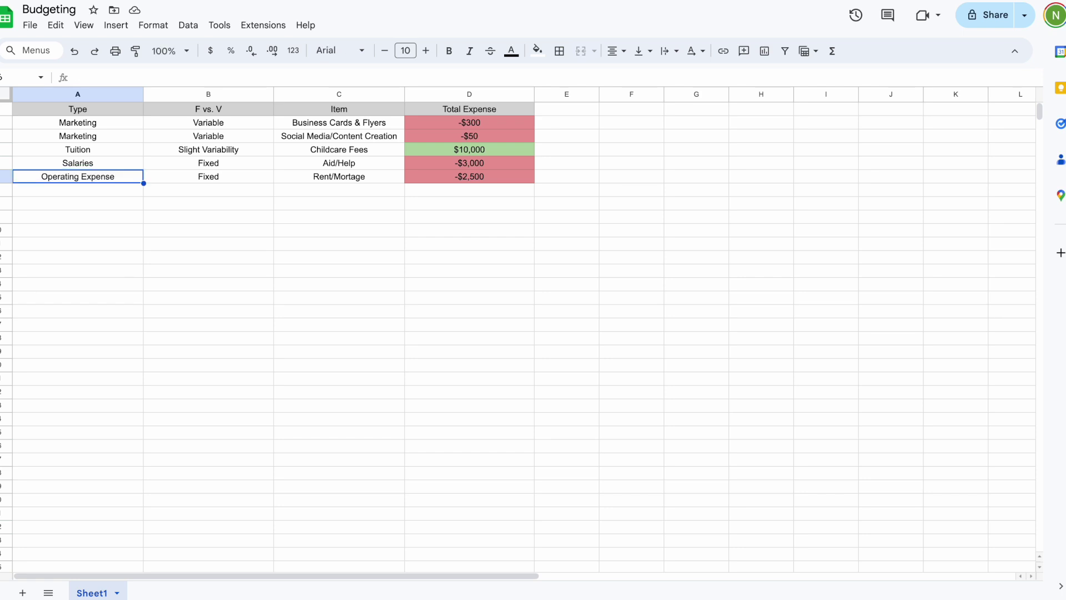
key("ctrl+c")
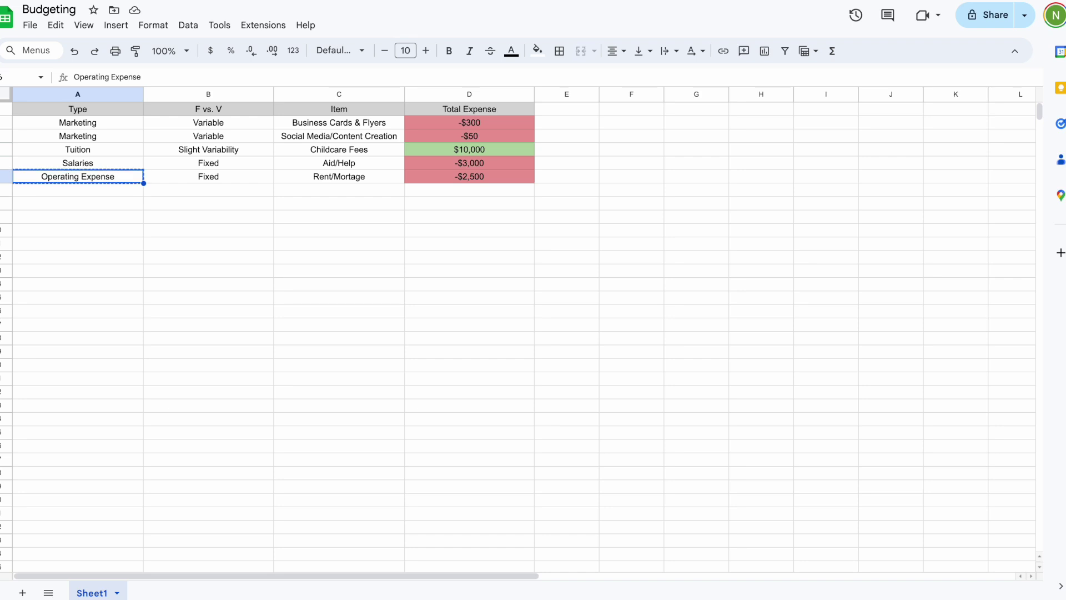
key("Down")
key("ctrl+v")
Classify row 7 as Fixed in cell B7 and enter "Insurance" as its item in C7
key("Tab")
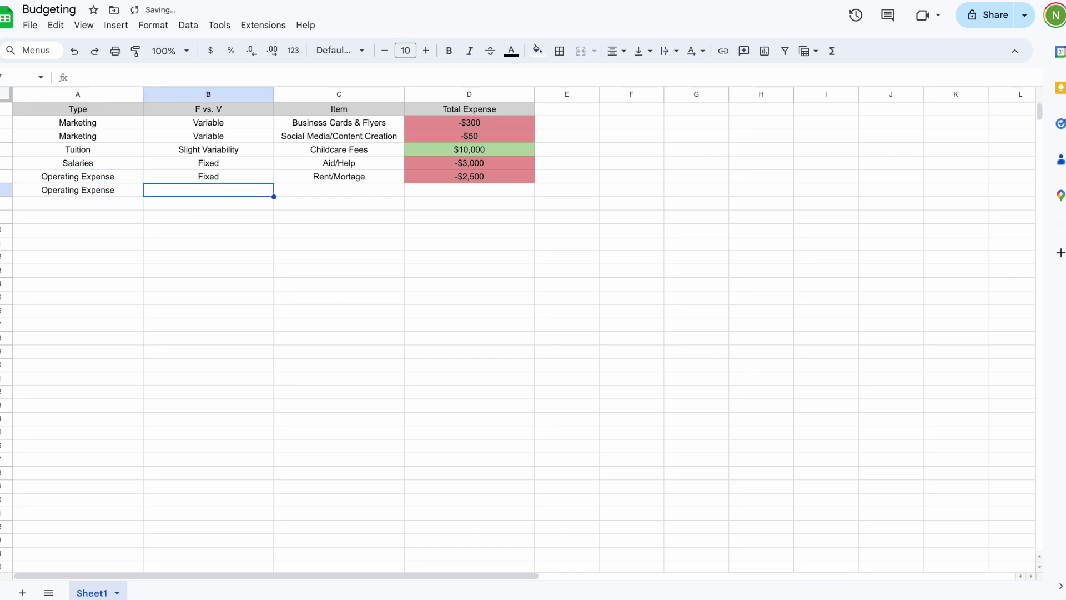
type("Fixed")
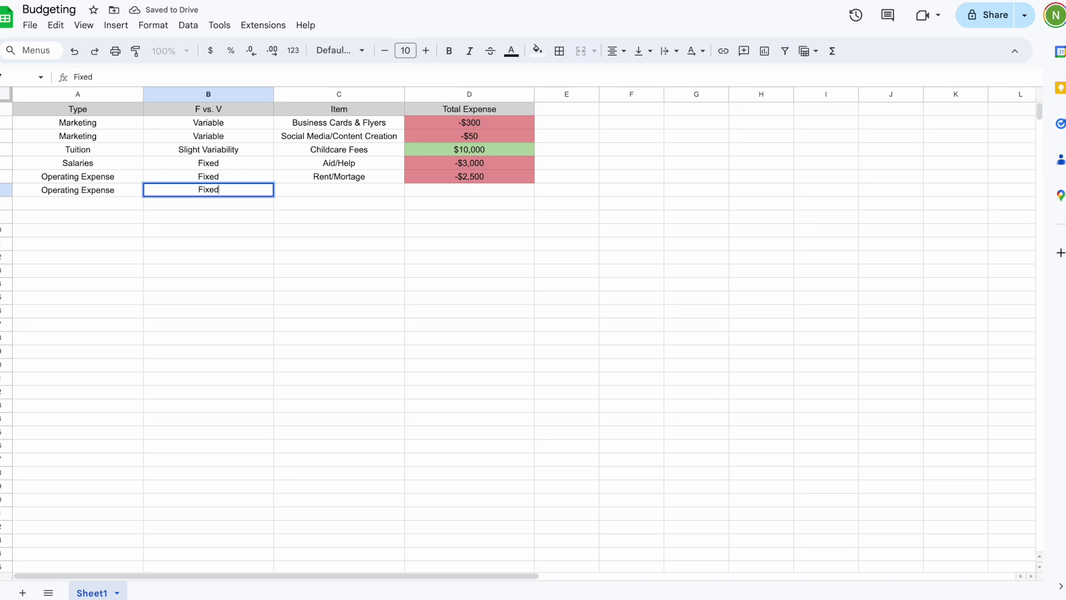
key("Tab")
type("Insurance")
key("Tab")
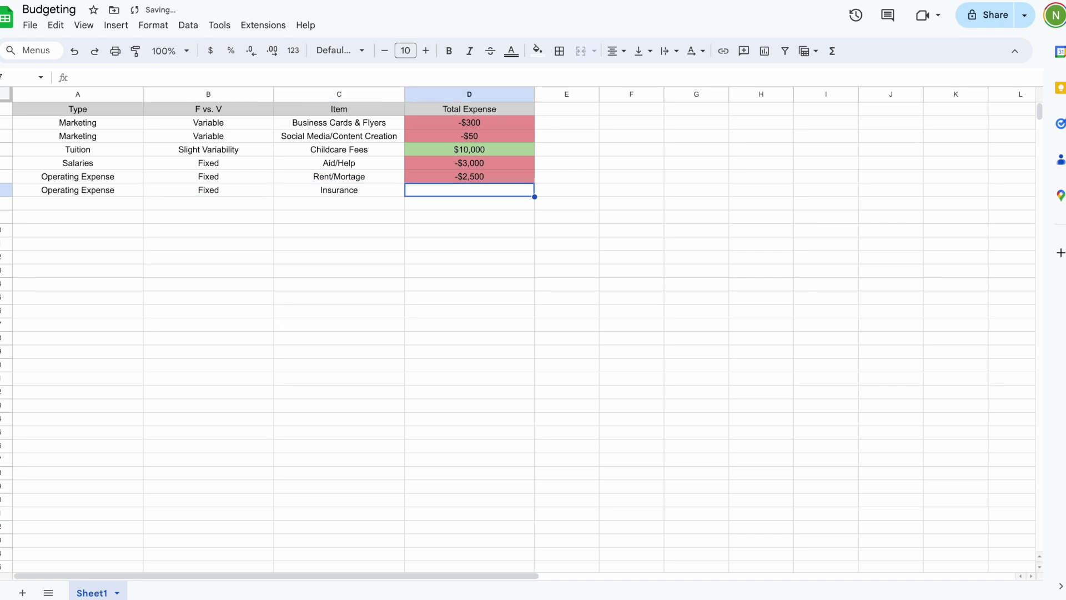
Enter -$50 as the Insurance amount in cell D7, and move to the first cell of the next row
type("-$50")
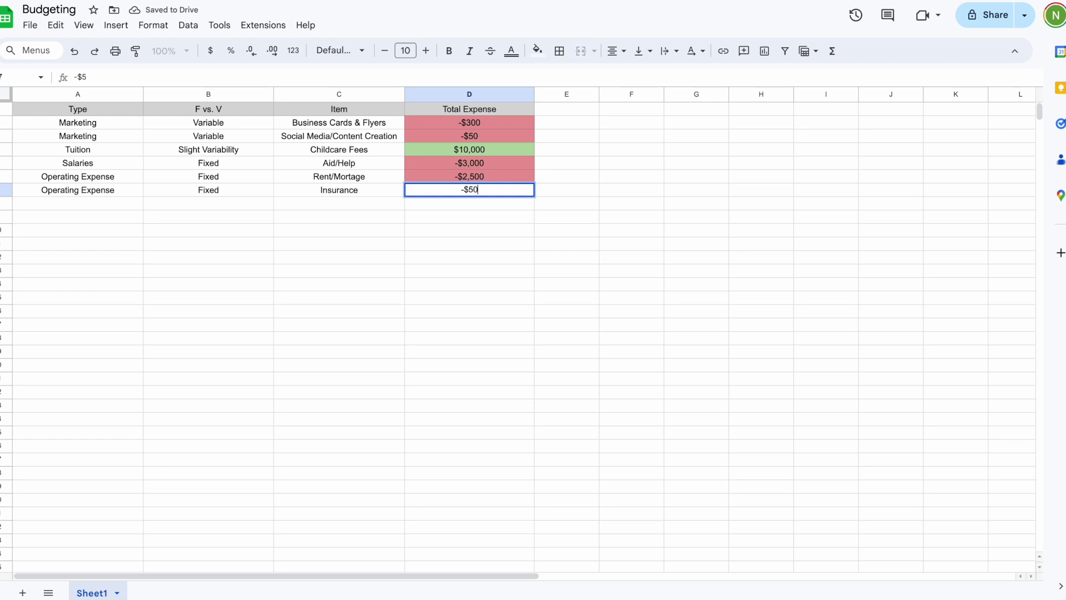
key("Return")
key("Left")
key("Left")
key("Left")
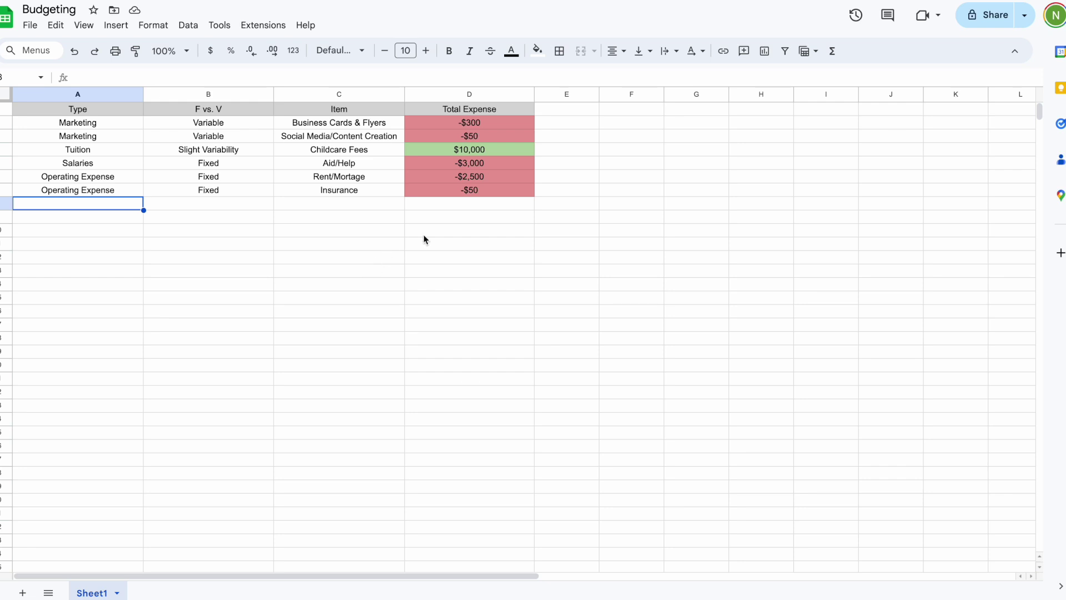
Add up the Total Expense amounts in cell D8 with the formula =SUM(D2:D7)
left_click(452, 204)
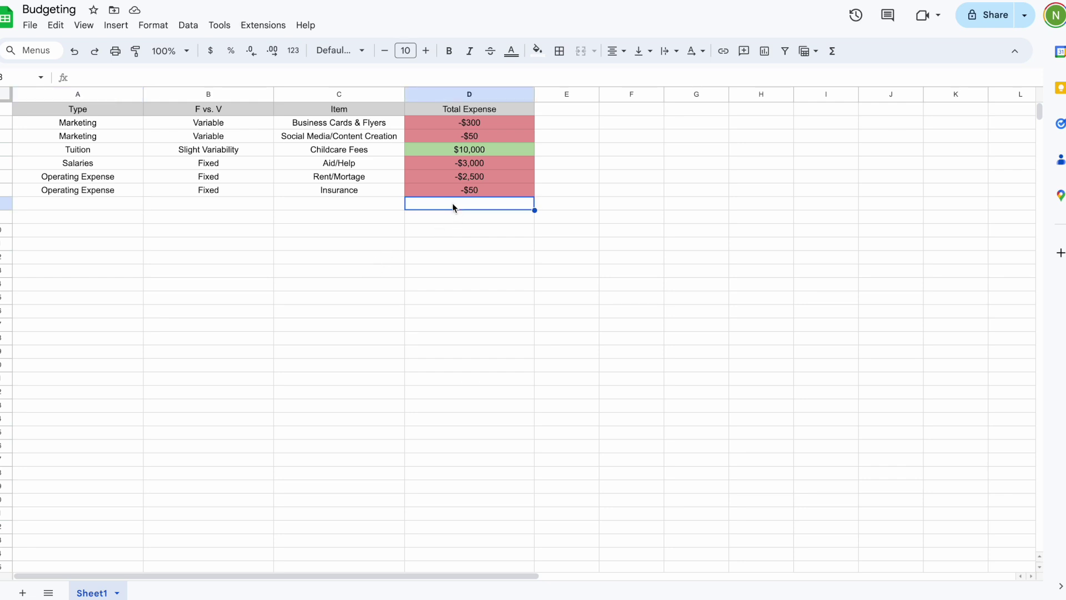
type("=")
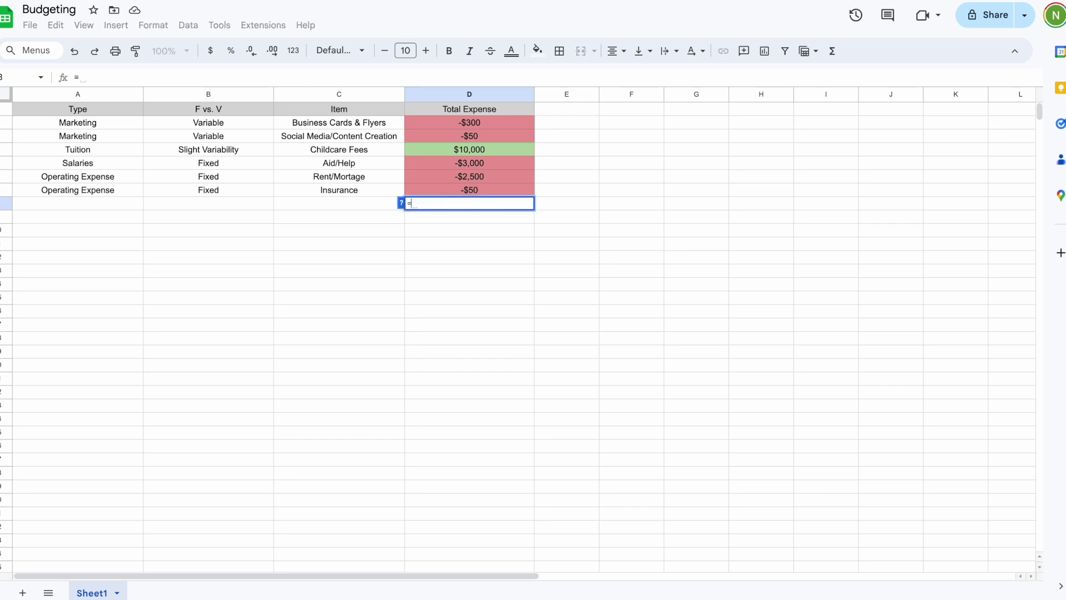
type("SUM")
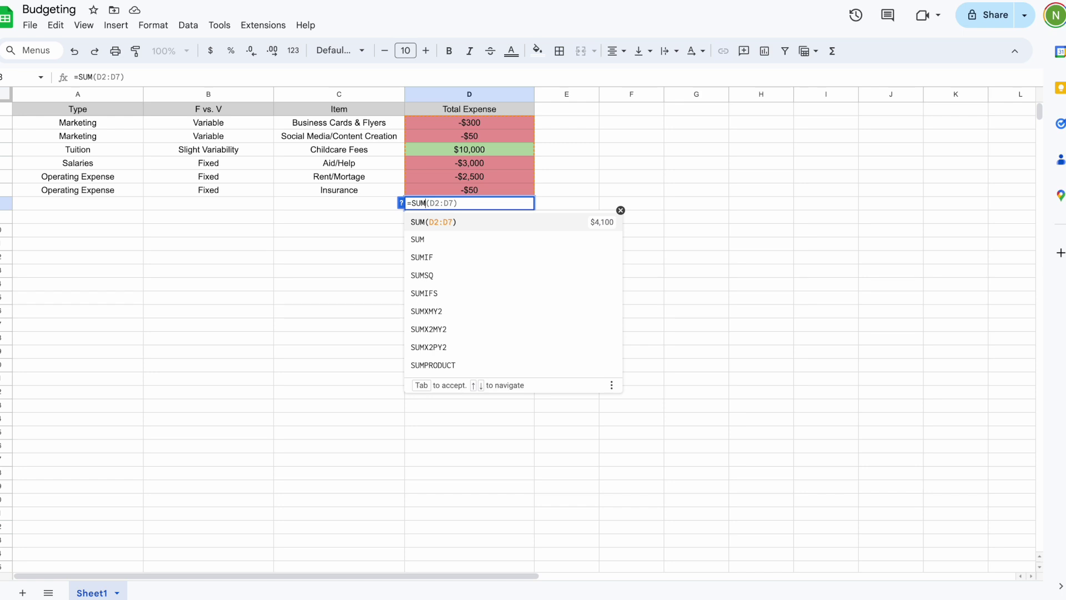
left_click(425, 225)
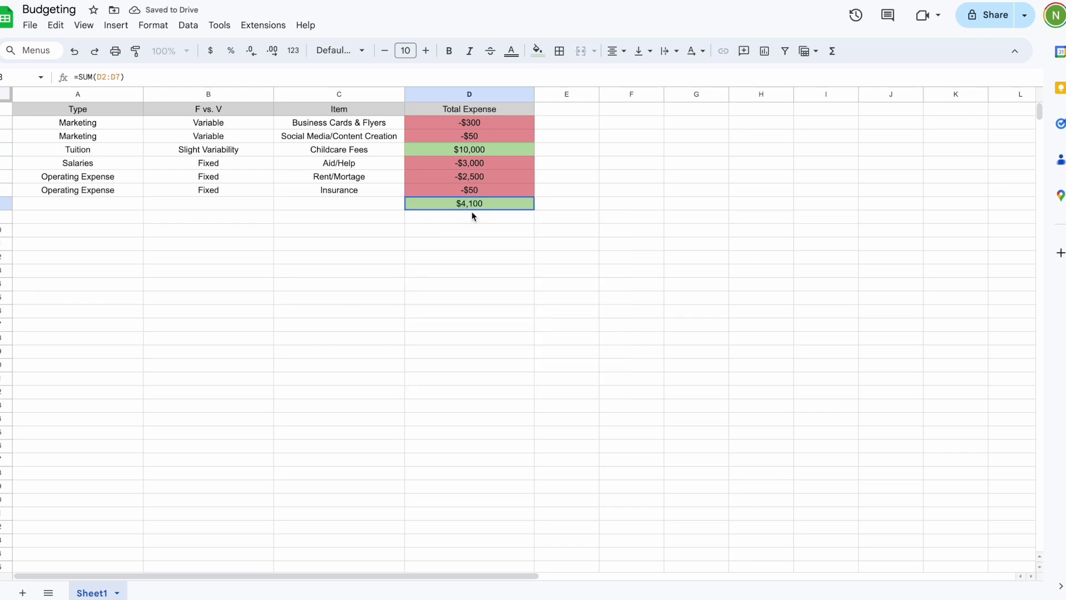
Label the sum in row 8 by entering "Total" in cell C8
left_click(335, 204)
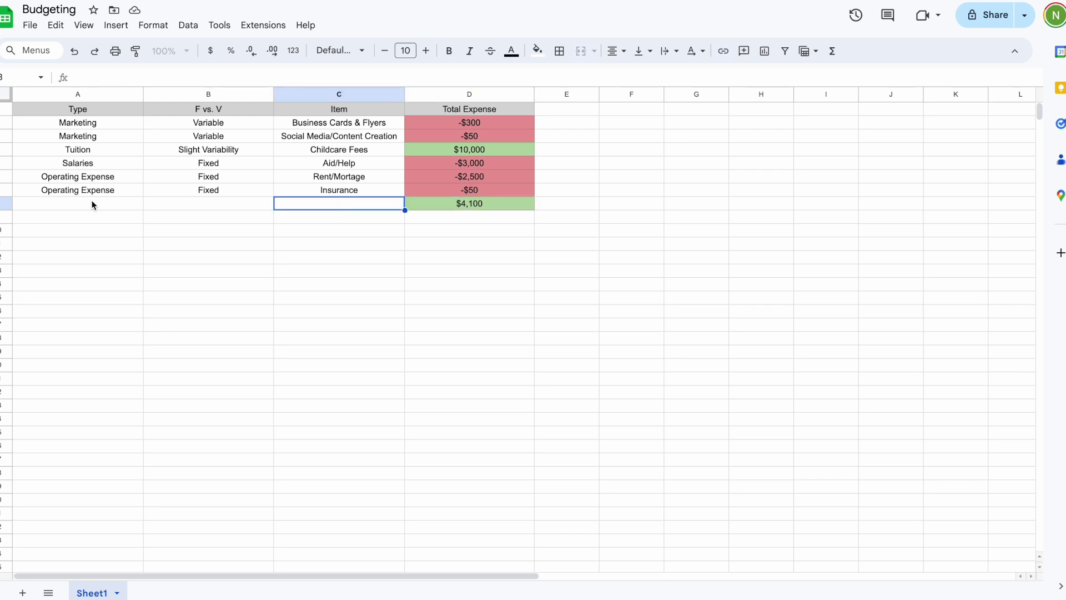
type("Total")
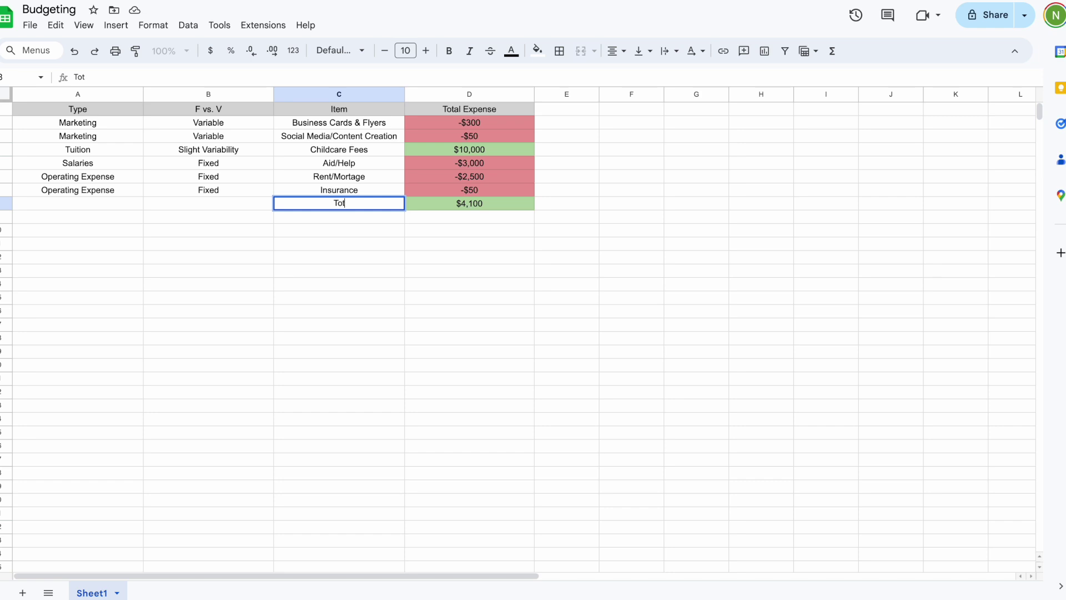
left_click(281, 288)
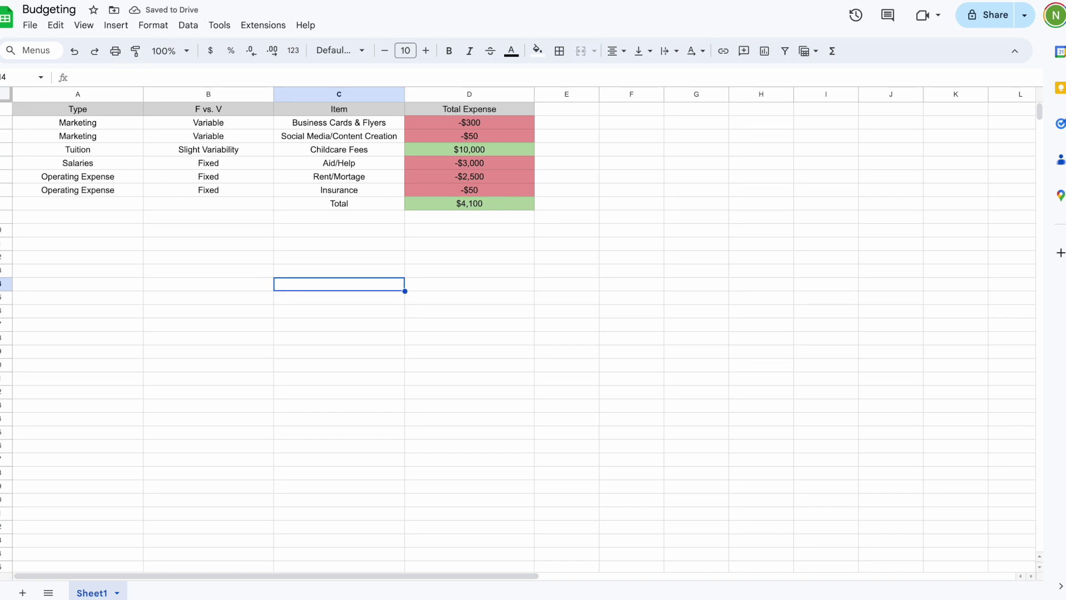
Undo the "Total" label and the sum formula in row 8
key("ctrl+z")
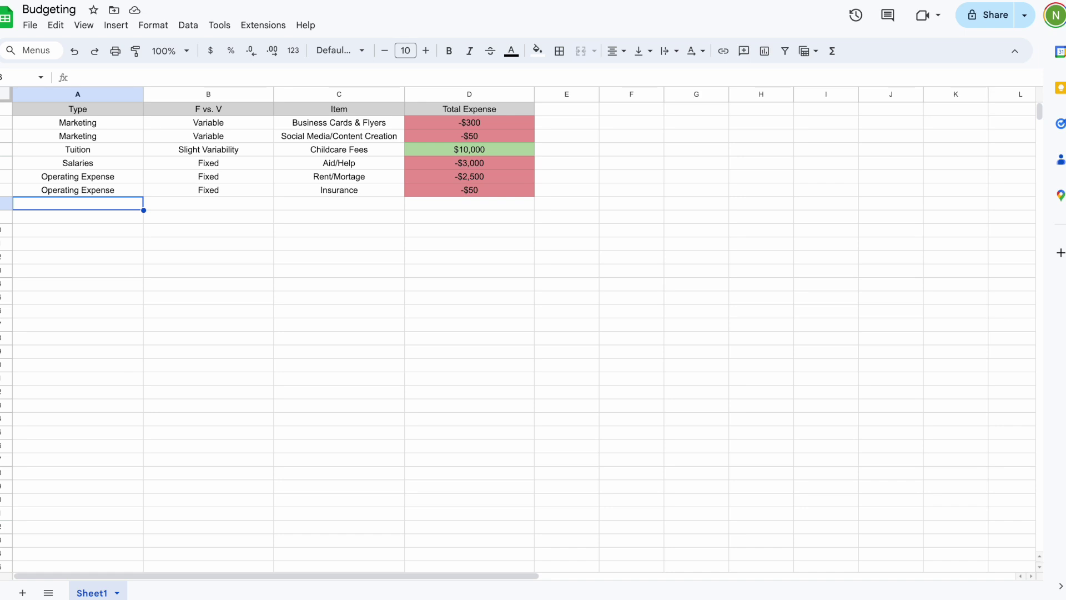